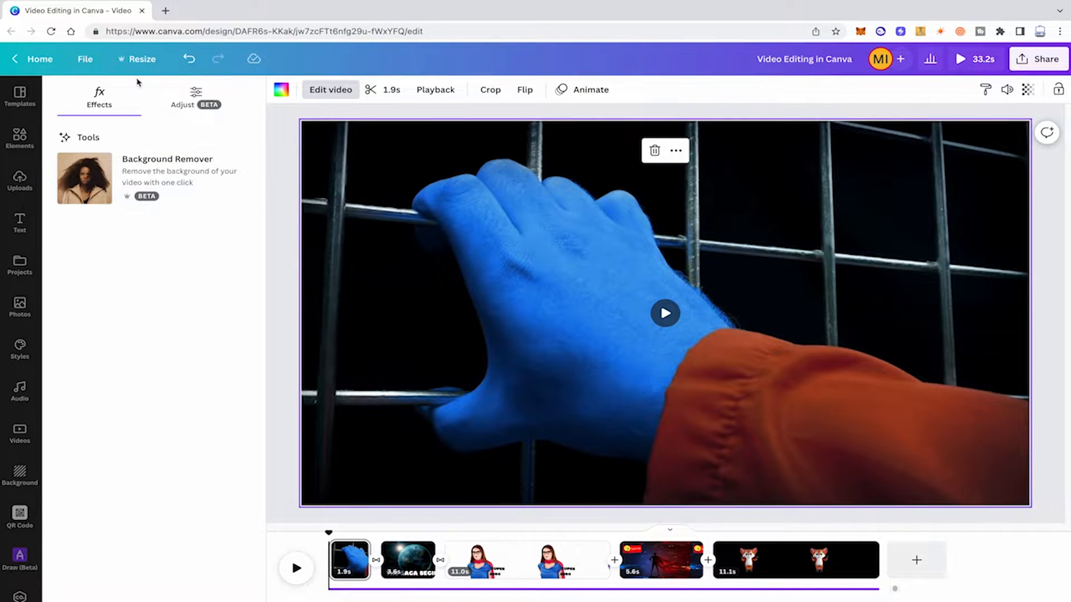
- Set the hand clip's brightness to 25 and increase its contrast
{"action": "left_click", "coordinate": [193, 99]}
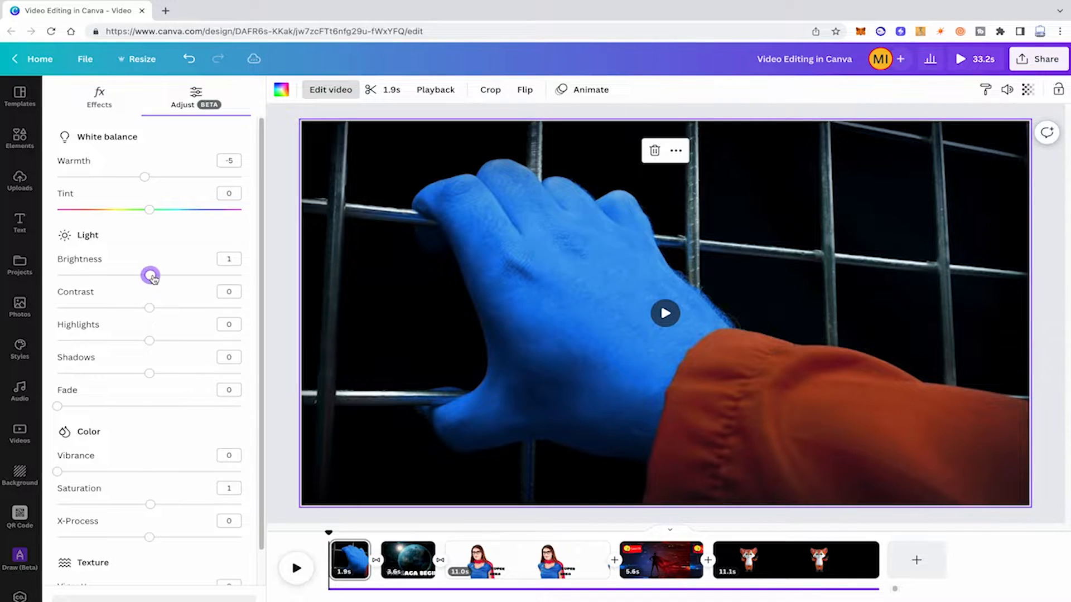
{"action": "left_click_drag", "start_coordinate": [149, 275], "coordinate": [173, 275]}
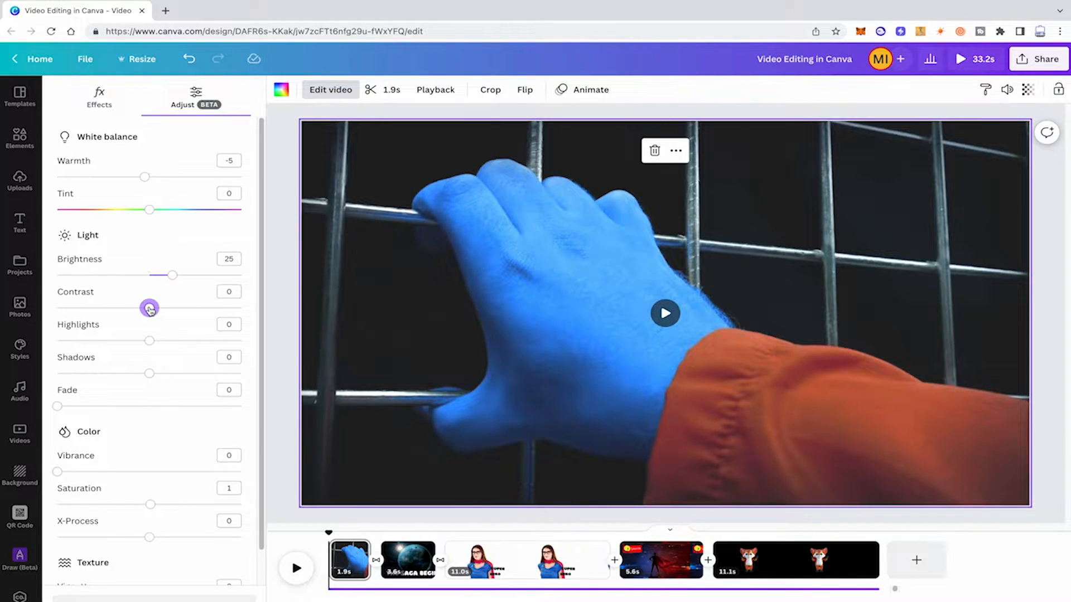
{"action": "left_click_drag", "start_coordinate": [149, 309], "coordinate": [182, 306]}
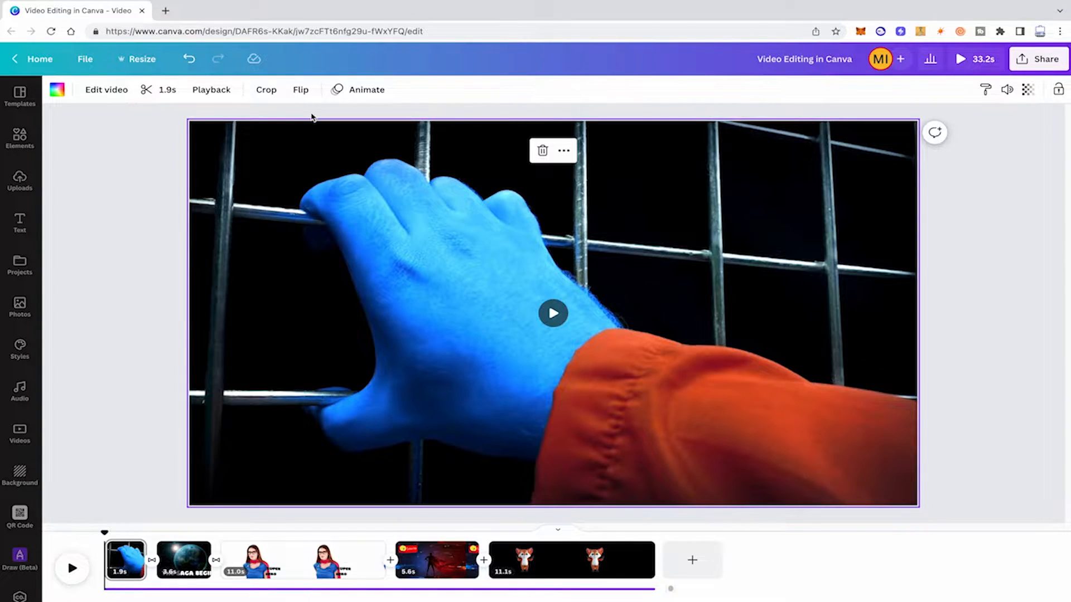
- Flip the hand clip horizontally, and try a vertical flip before reversing it
{"action": "left_click", "coordinate": [304, 92]}
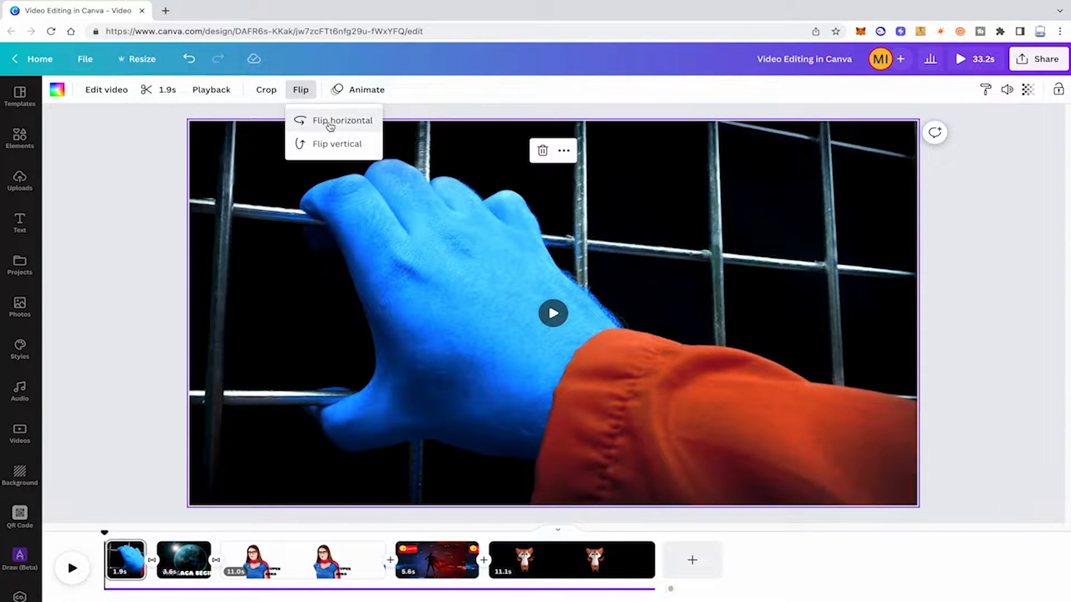
{"action": "left_click", "coordinate": [329, 124]}
{"action": "left_click", "coordinate": [333, 144]}
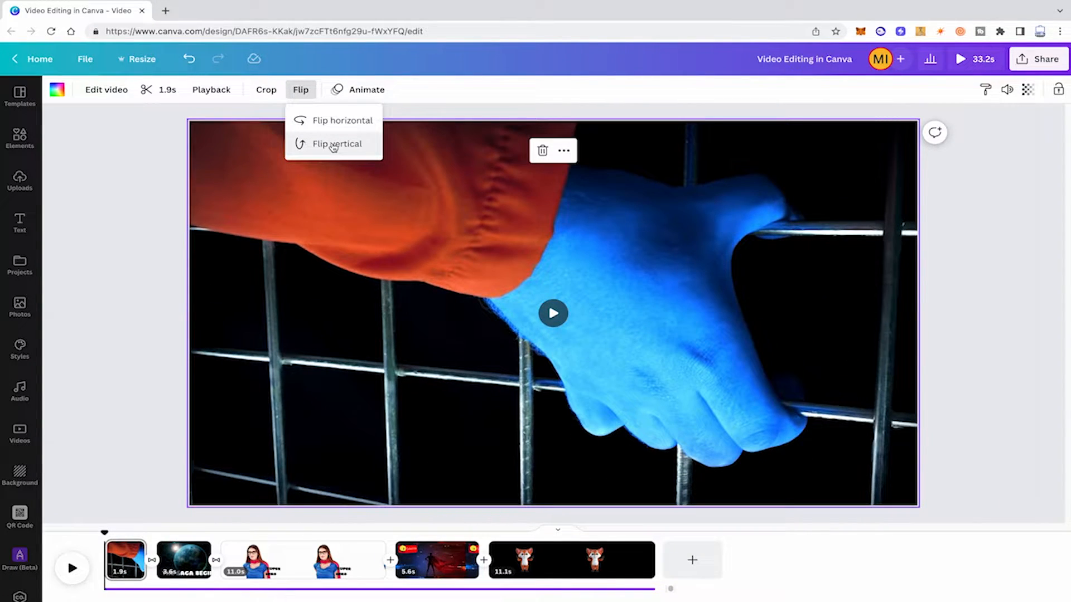
{"action": "left_click", "coordinate": [327, 144]}
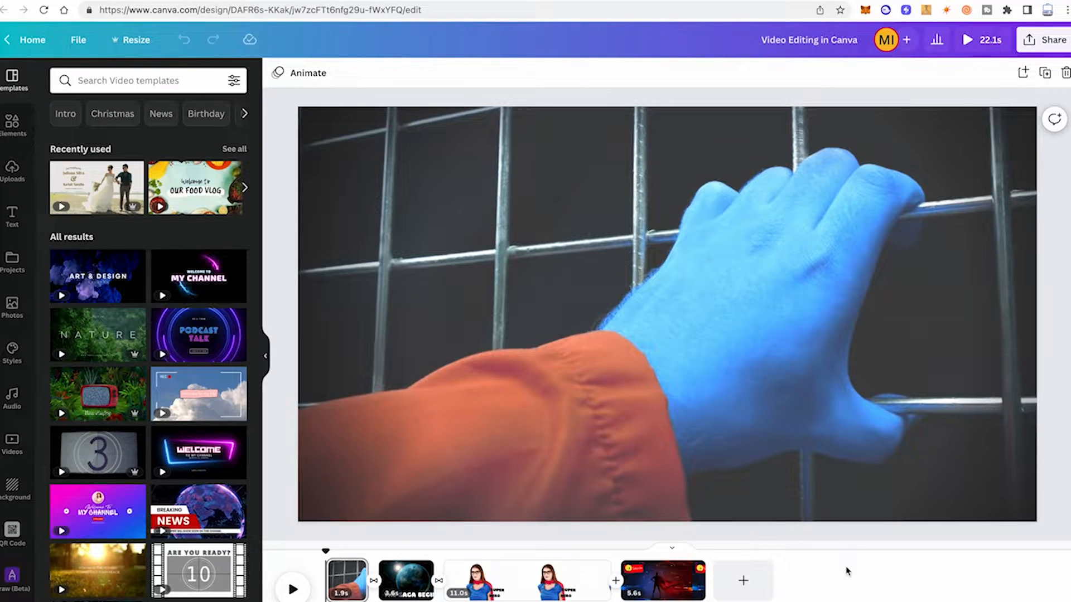
- Open the hand clip's video adjustments and set its brightness to 18
{"action": "left_click", "coordinate": [597, 304]}
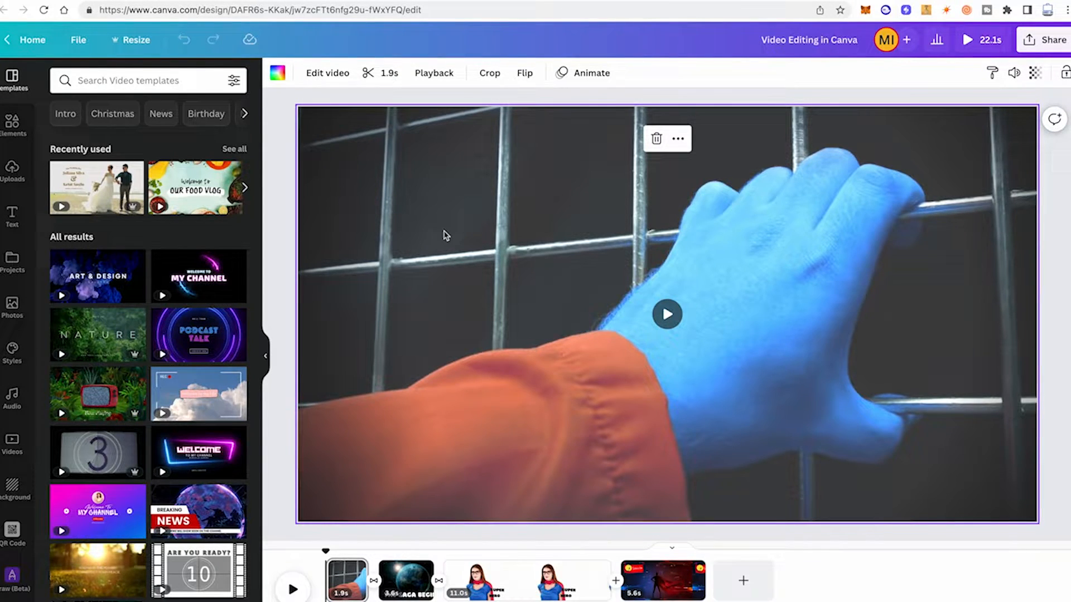
{"action": "left_click", "coordinate": [327, 73]}
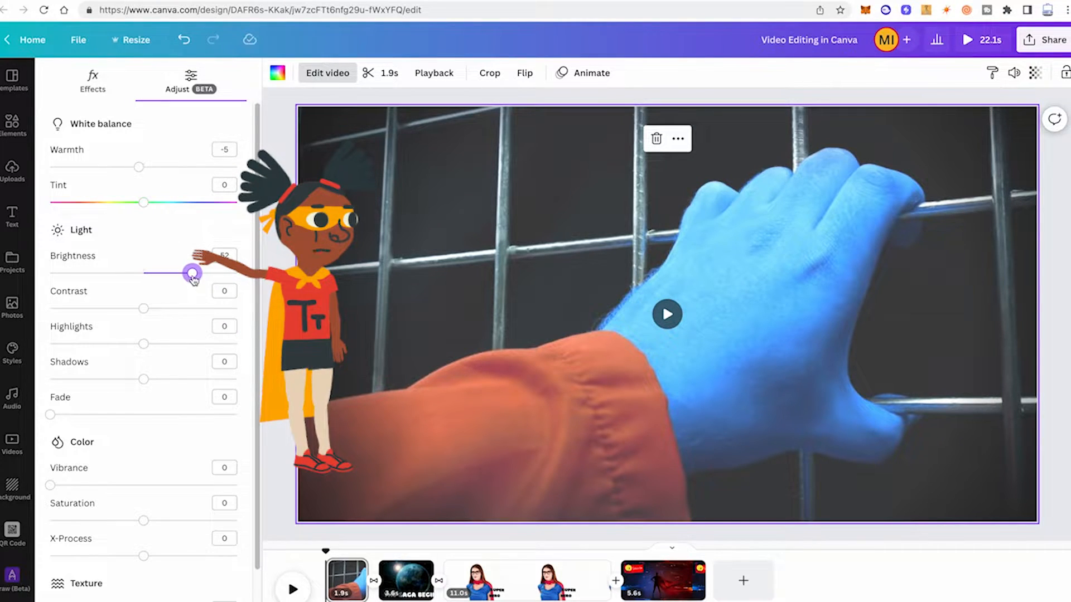
{"action": "left_click_drag", "start_coordinate": [193, 280], "coordinate": [165, 280]}
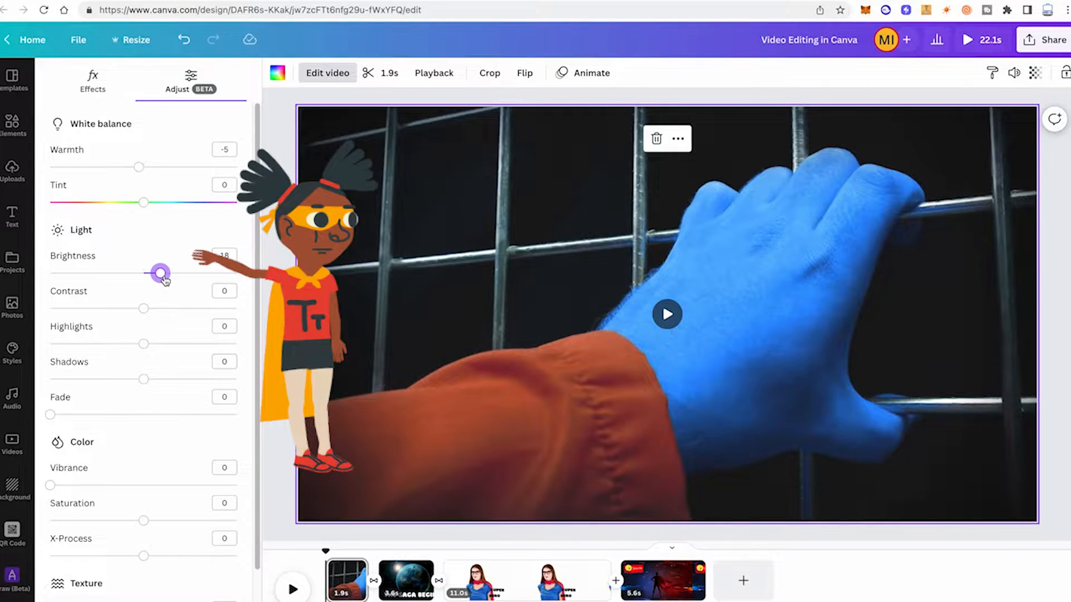
- Try different color and light settings on the hand clip: saturation raised to 25, saturation strongly lowered, and shadows raised
{"action": "scroll", "coordinate": [192, 424], "scroll_direction": "down", "scroll_amount": 1}
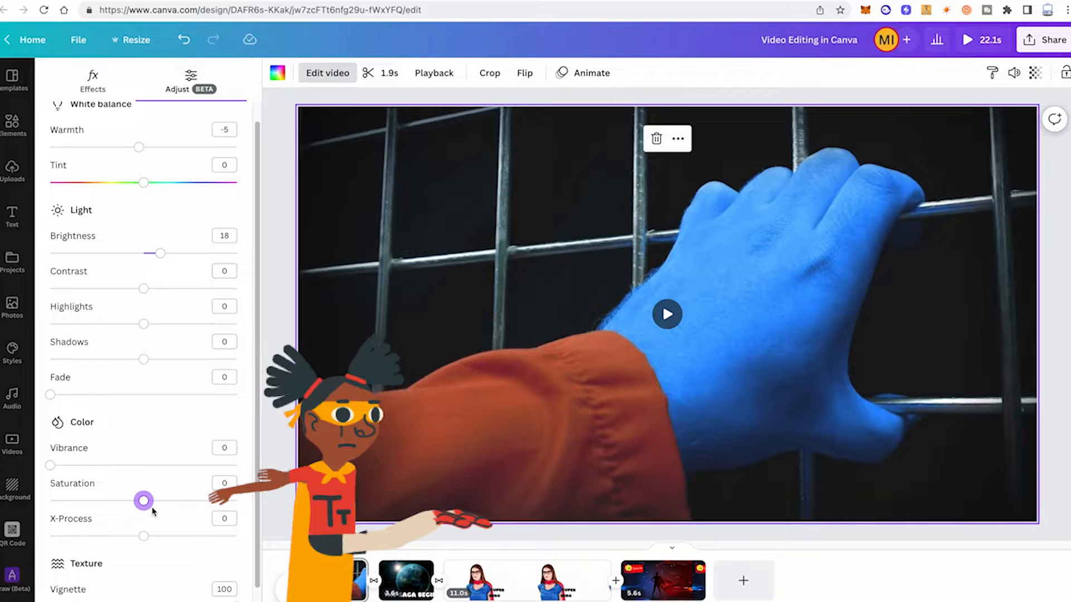
{"action": "left_click_drag", "start_coordinate": [143, 500], "coordinate": [167, 500]}
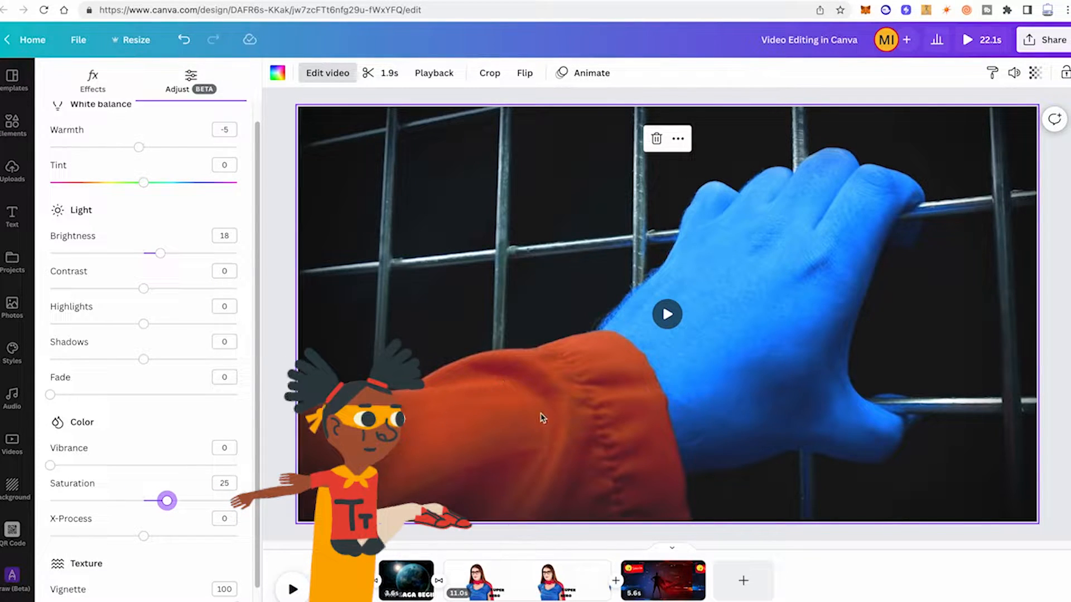
{"action": "scroll", "coordinate": [211, 472], "scroll_direction": "down", "scroll_amount": 1}
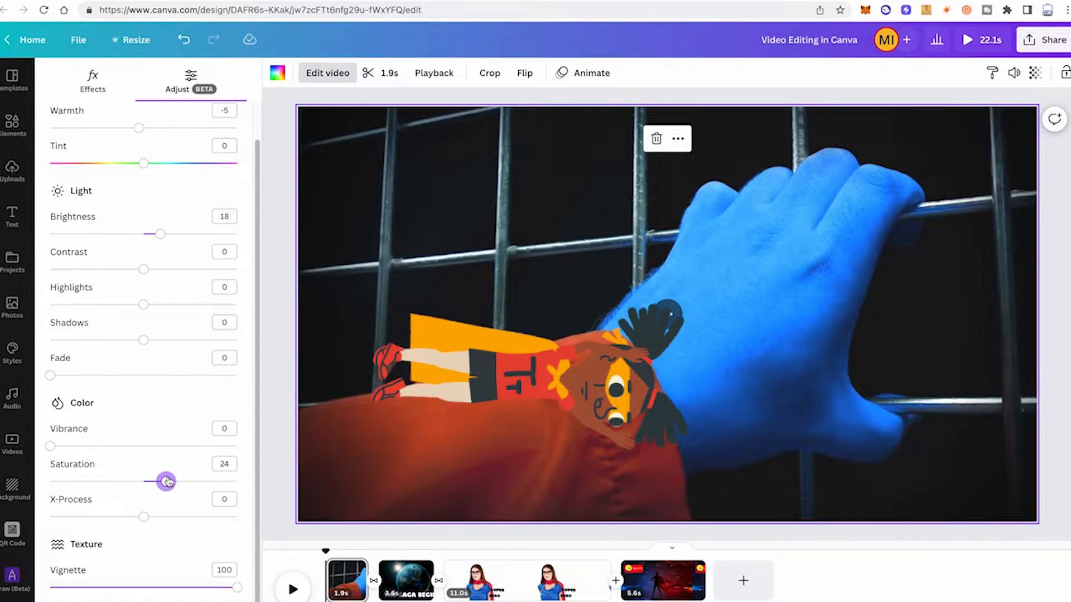
{"action": "left_click_drag", "start_coordinate": [167, 482], "coordinate": [28, 488]}
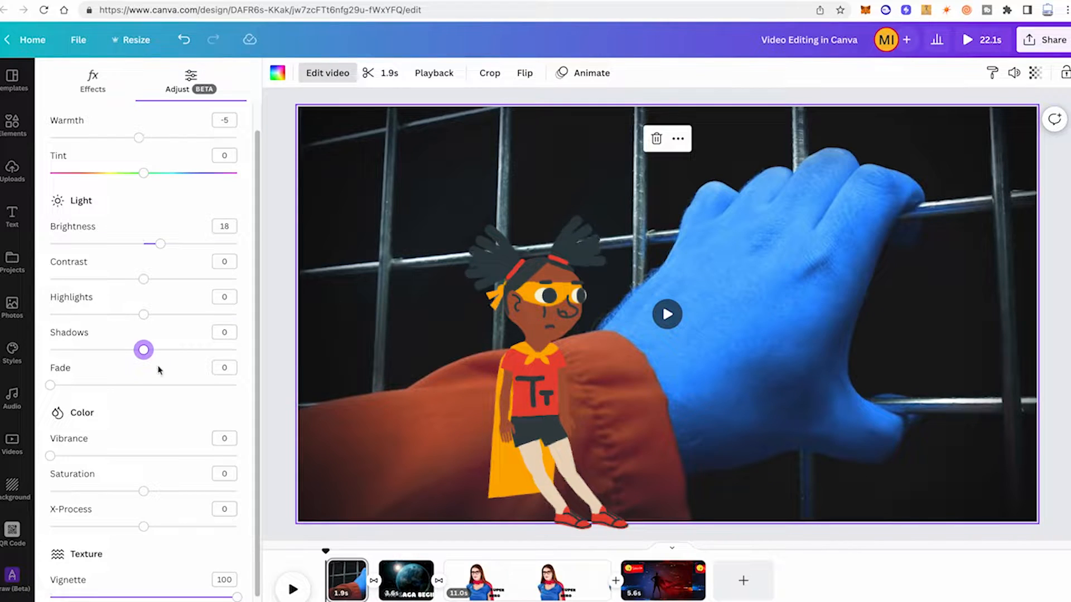
{"action": "left_click_drag", "start_coordinate": [144, 350], "coordinate": [174, 349]}
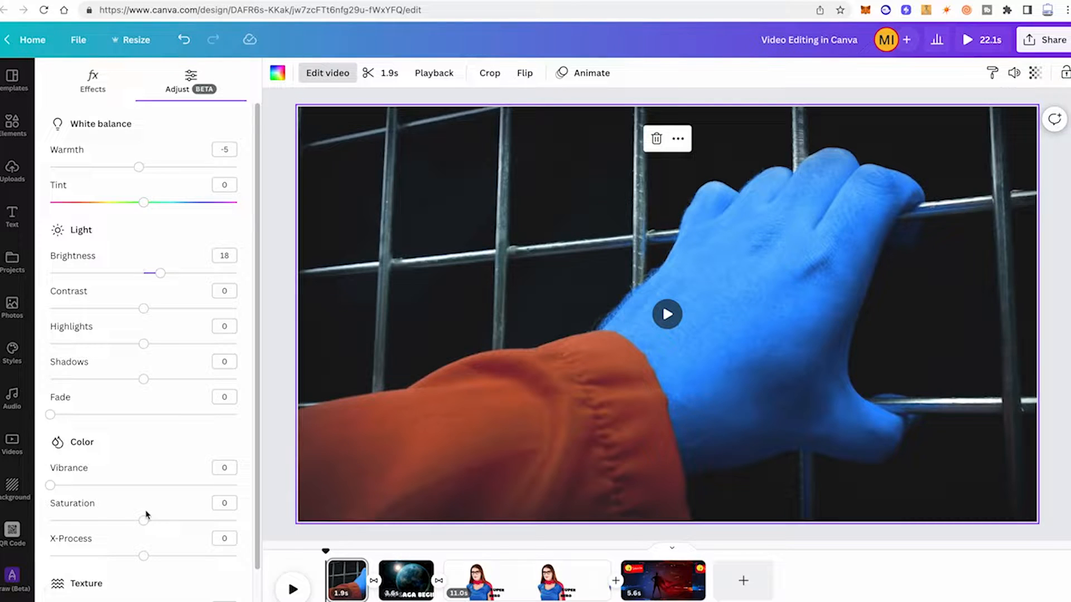
- Close the adjustments and trim the hand clip, cutting its start so 6.1 s remain and shortening its end
{"action": "left_click", "coordinate": [285, 162]}
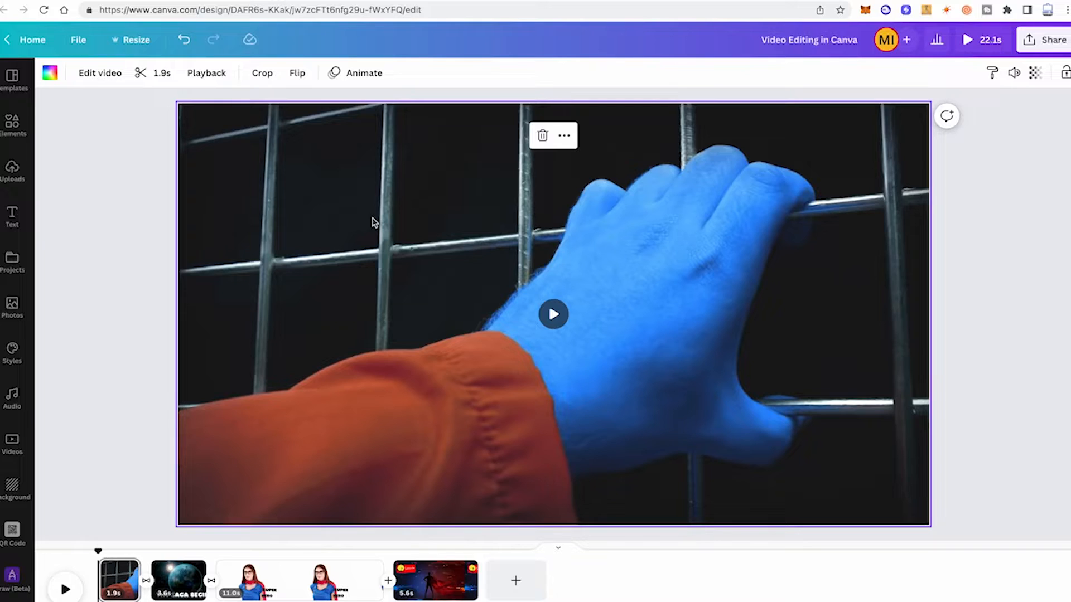
{"action": "left_click", "coordinate": [960, 229]}
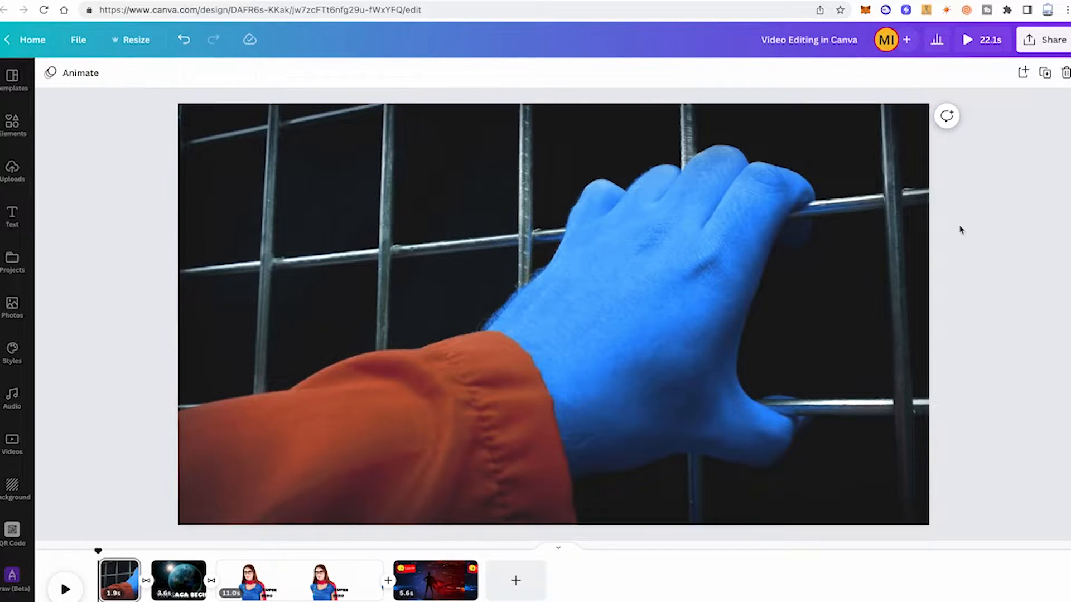
{"action": "left_click", "coordinate": [658, 241]}
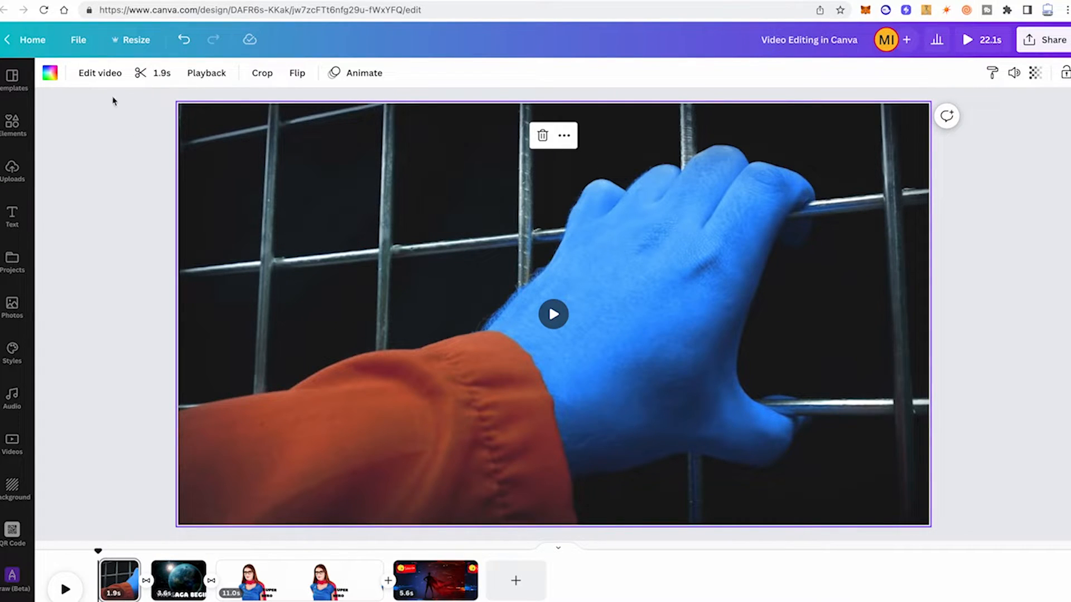
{"action": "left_click", "coordinate": [150, 73]}
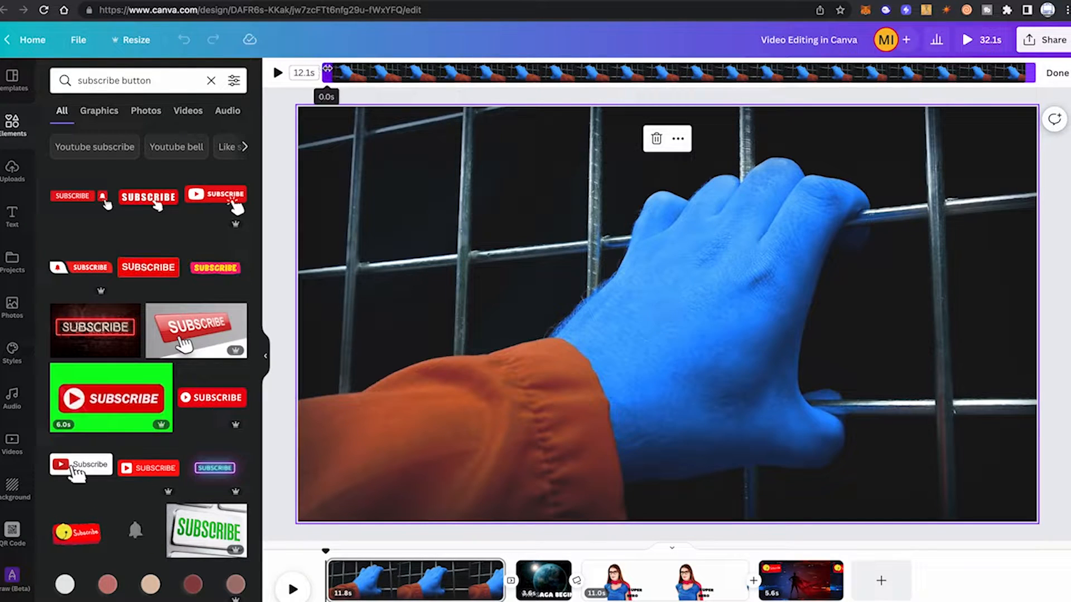
{"action": "left_click_drag", "start_coordinate": [327, 69], "coordinate": [673, 71]}
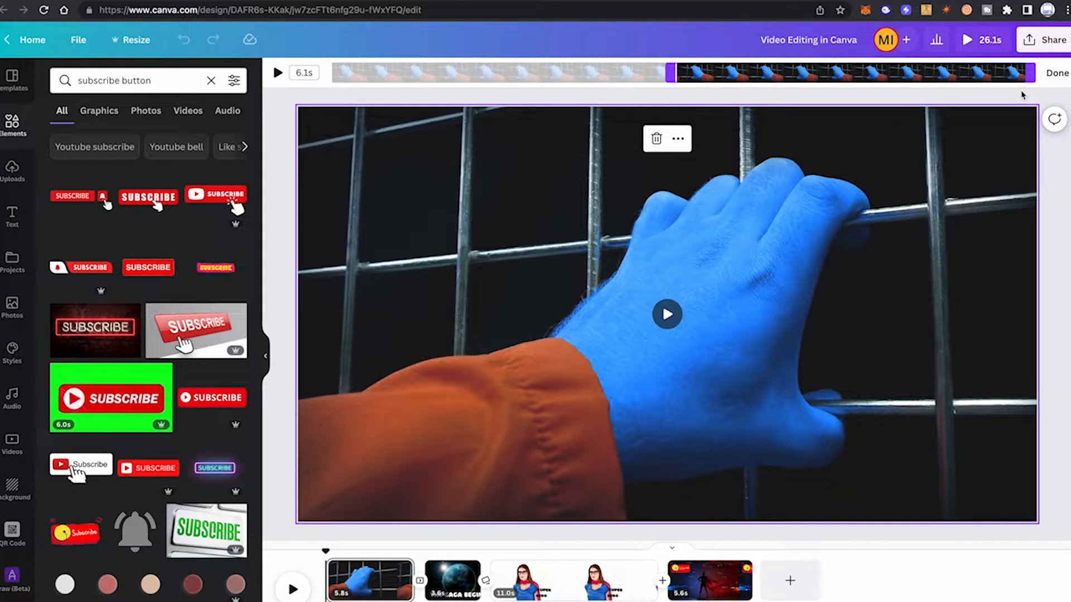
{"action": "left_click_drag", "start_coordinate": [1031, 73], "coordinate": [853, 74]}
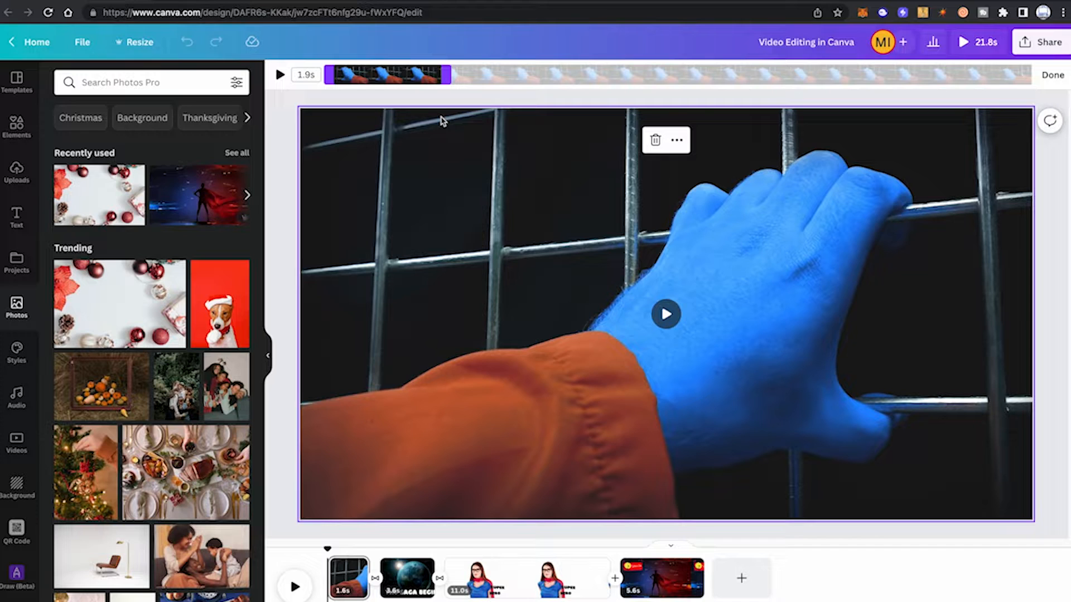
- Extend the hand clip to its full 12.1 s, then trim its end to 8.7 s
{"action": "left_click_drag", "start_coordinate": [450, 75], "coordinate": [1029, 76]}
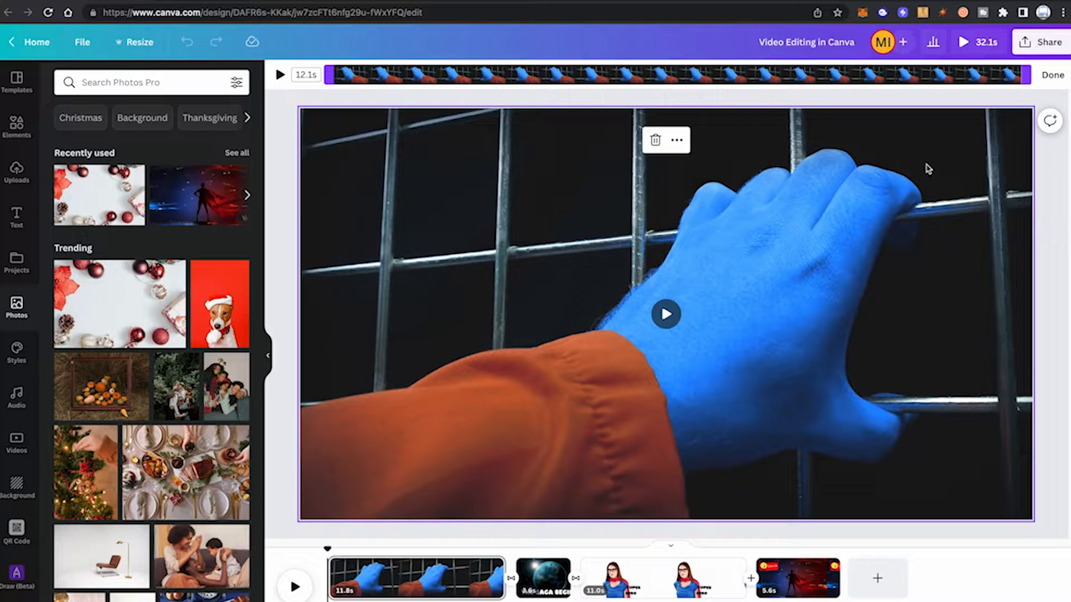
{"action": "mouse_move", "coordinate": [1028, 75]}
{"action": "left_mouse_down"}
{"action": "mouse_move", "coordinate": [822, 75]}
{"action": "mouse_move", "coordinate": [1028, 75]}
{"action": "left_mouse_up"}
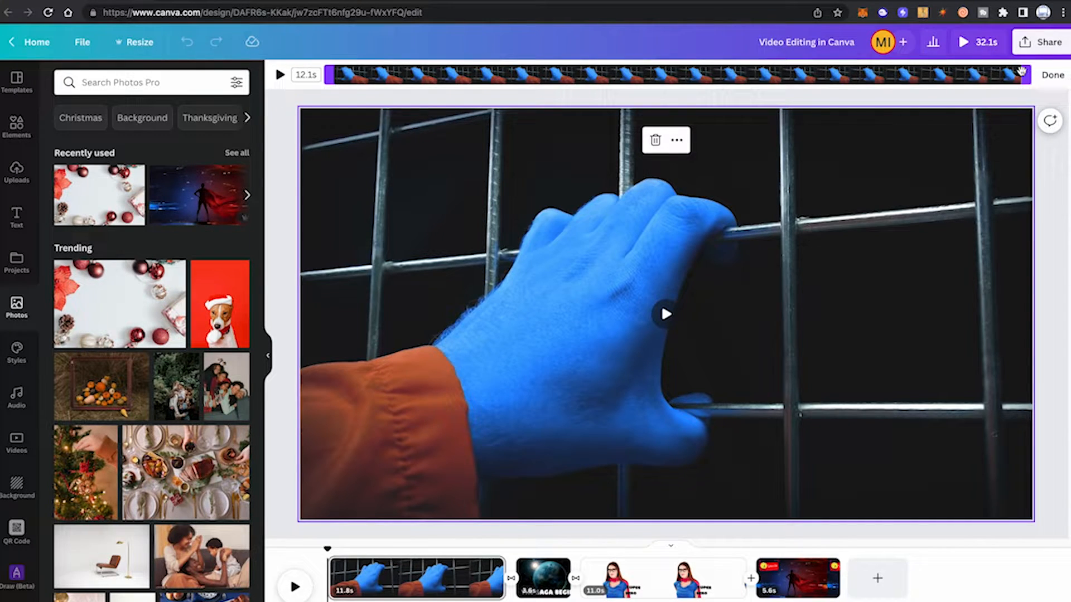
{"action": "left_click_drag", "start_coordinate": [1028, 75], "coordinate": [820, 74]}
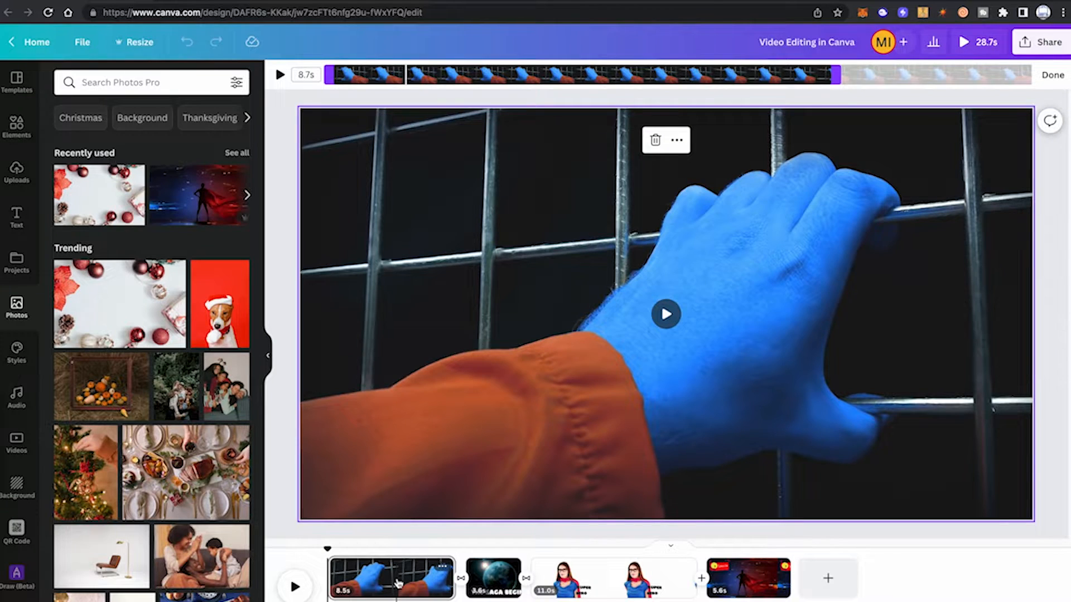
- Move the playhead to the Super Hero scene and open the trimming controls of the woman's clip
{"action": "left_click", "coordinate": [397, 584]}
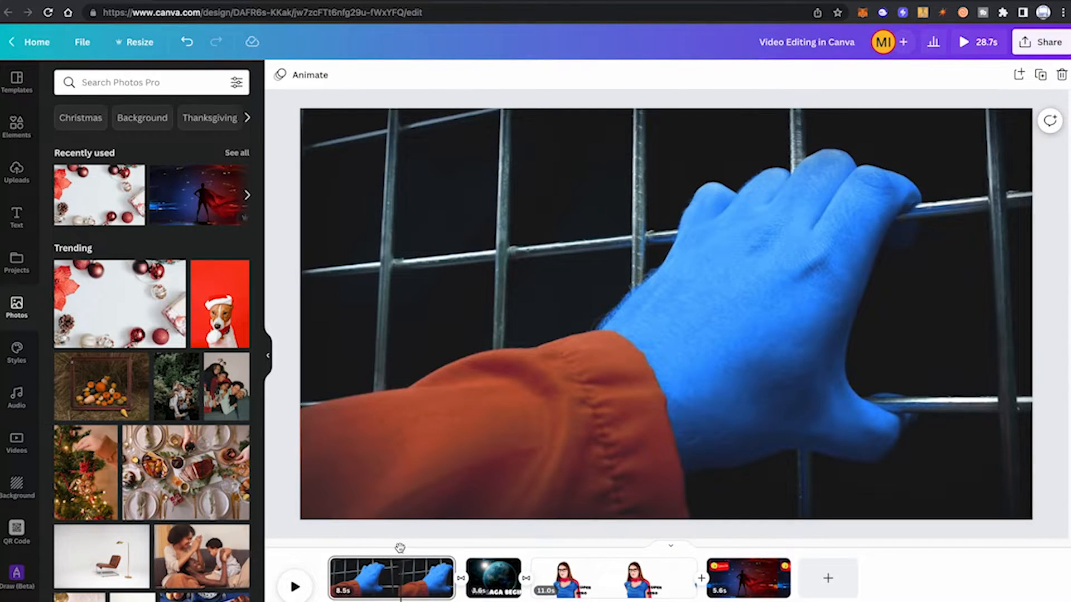
{"action": "left_click_drag", "start_coordinate": [399, 548], "coordinate": [574, 549]}
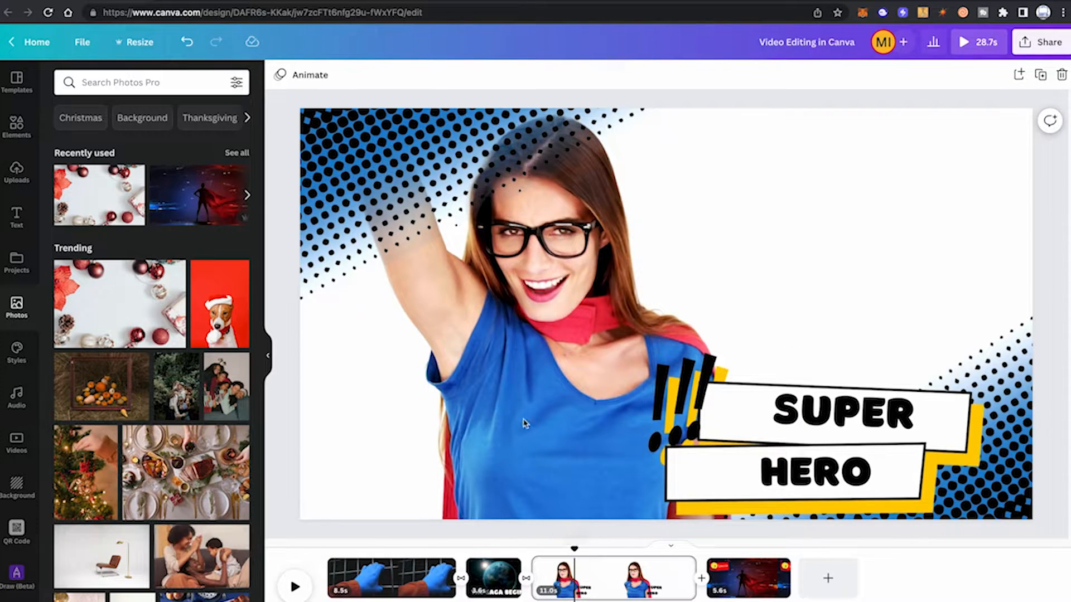
{"action": "left_click", "coordinate": [604, 315]}
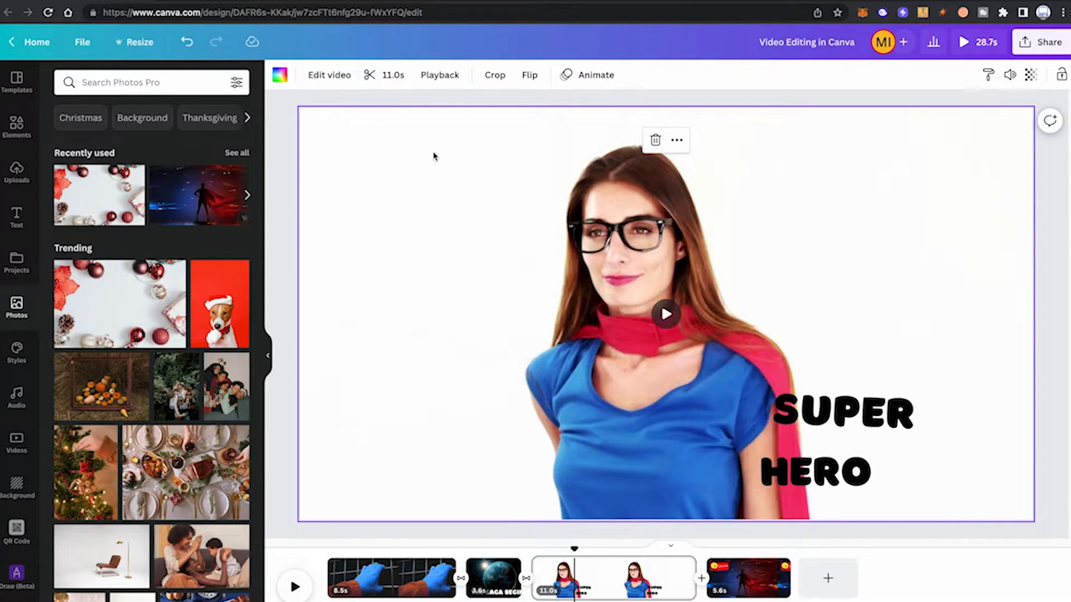
{"action": "left_click", "coordinate": [383, 74]}
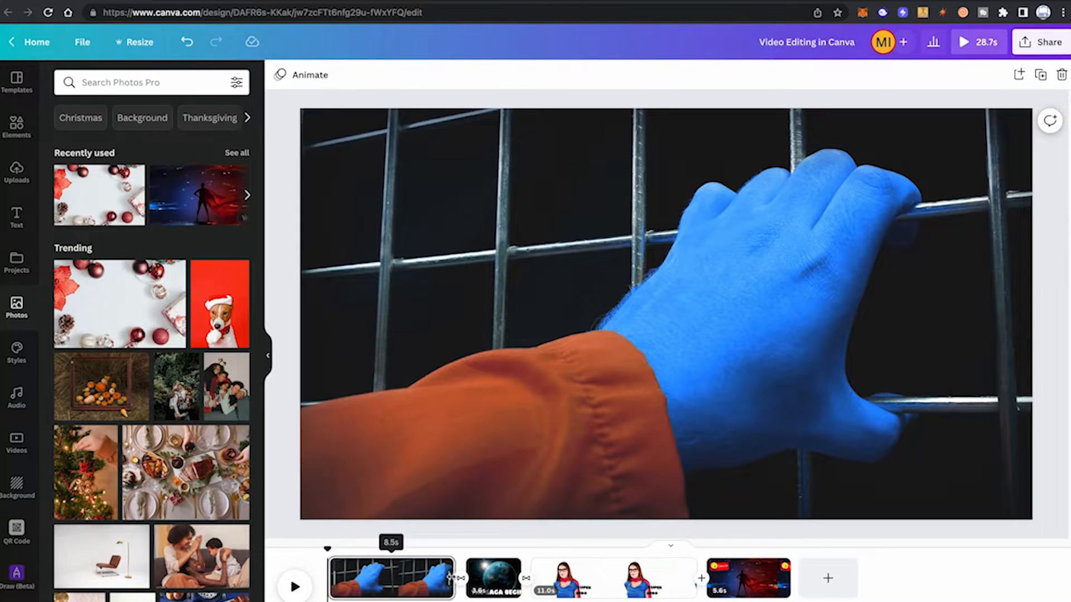
- Shorten the hand scene to 2.5 s in the timeline and play back the video
{"action": "left_click_drag", "start_coordinate": [449, 578], "coordinate": [363, 580]}
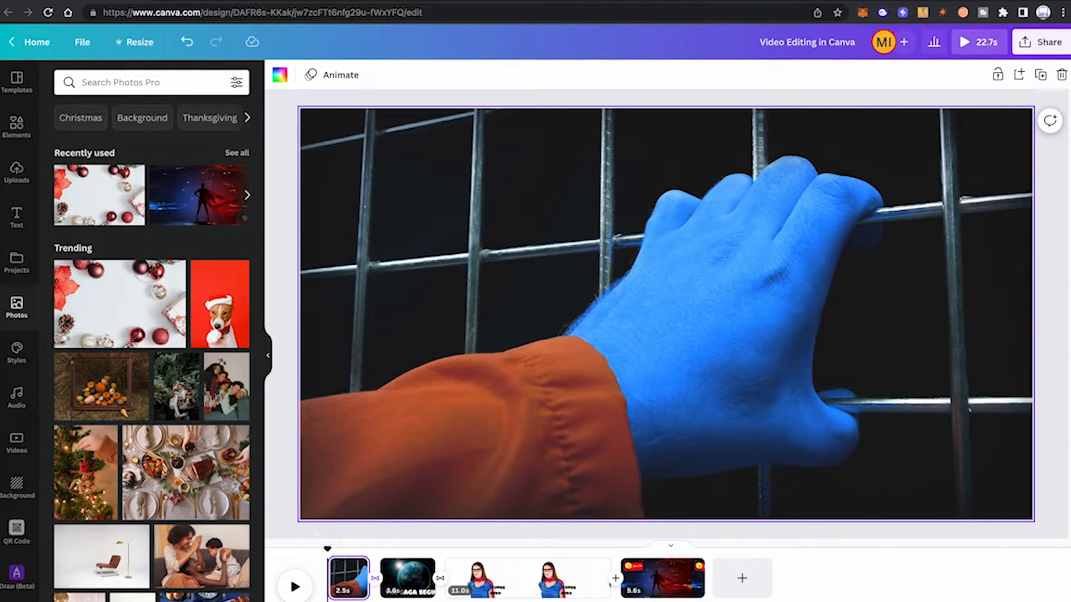
{"action": "left_click", "coordinate": [296, 586]}
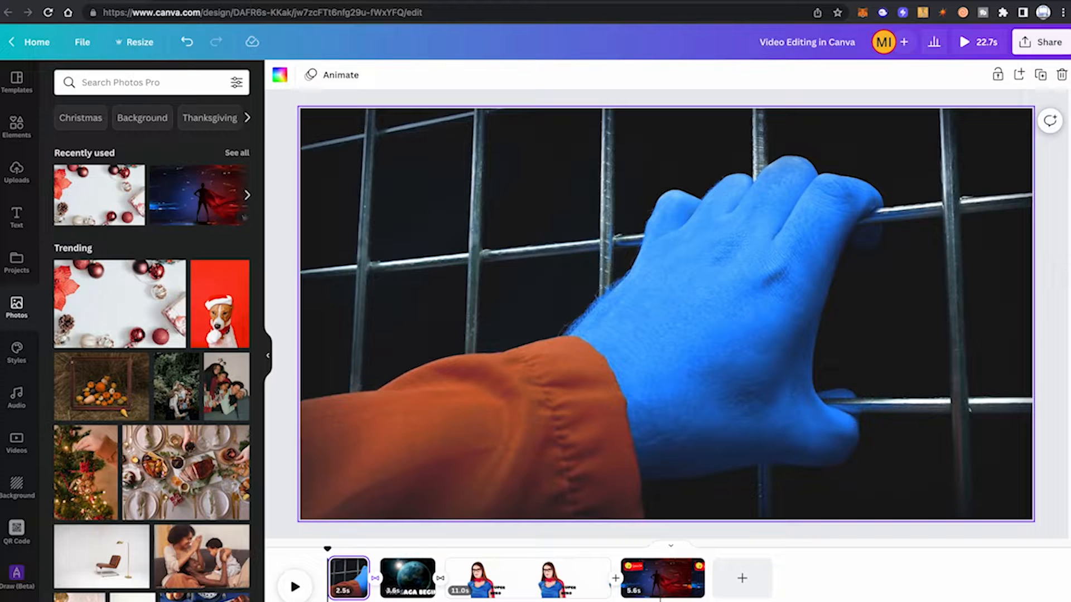
- Add a blank scene at the end of the video and place the 1:58 foggy forest video from Nature on it
{"action": "left_click", "coordinate": [747, 578]}
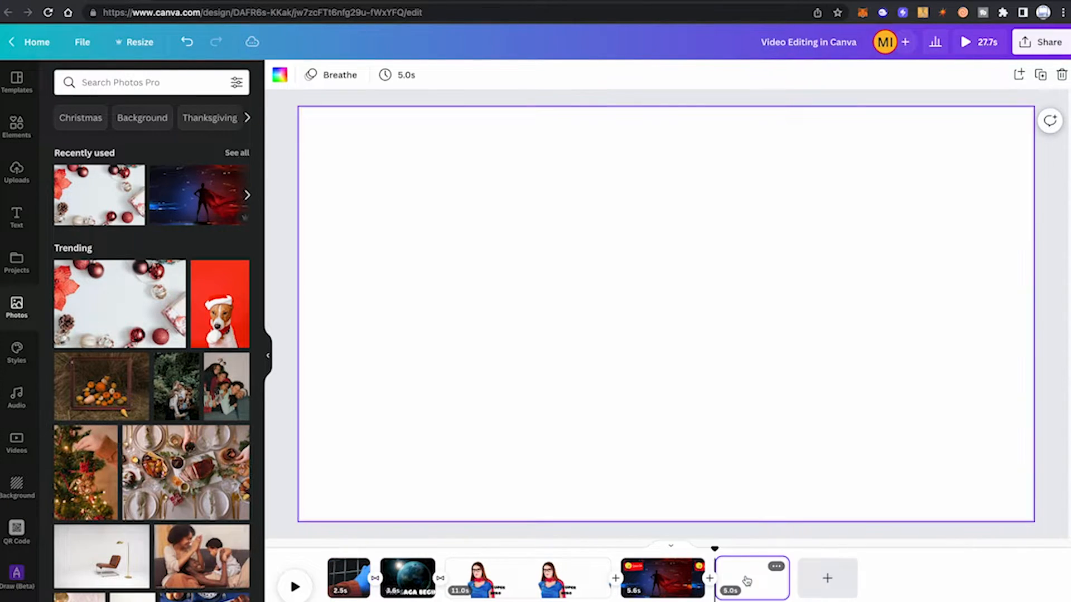
{"action": "left_click", "coordinate": [15, 444]}
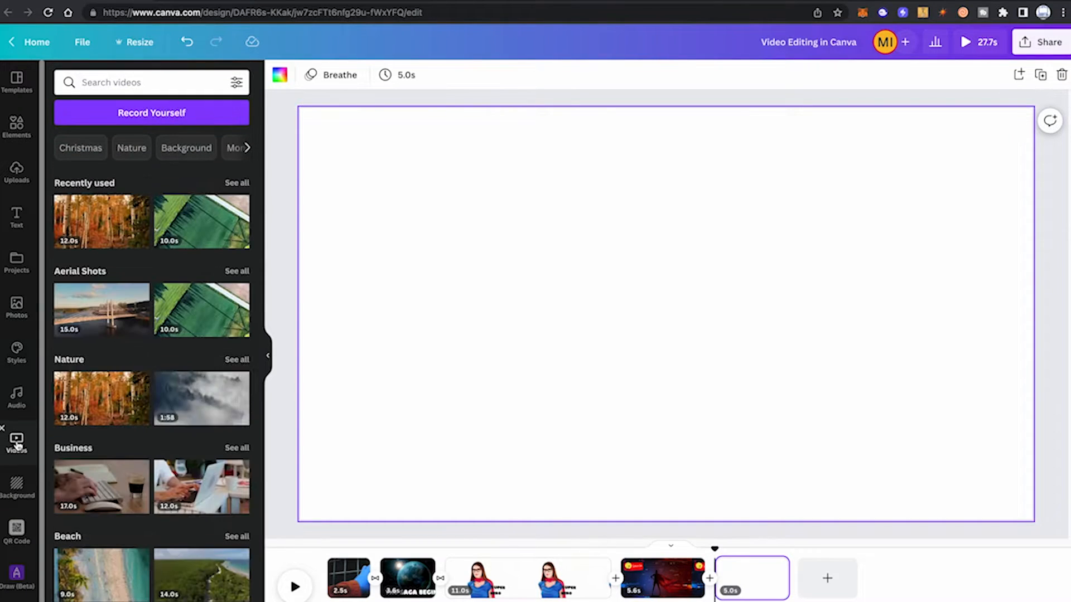
{"action": "left_click_drag", "start_coordinate": [179, 389], "coordinate": [342, 249]}
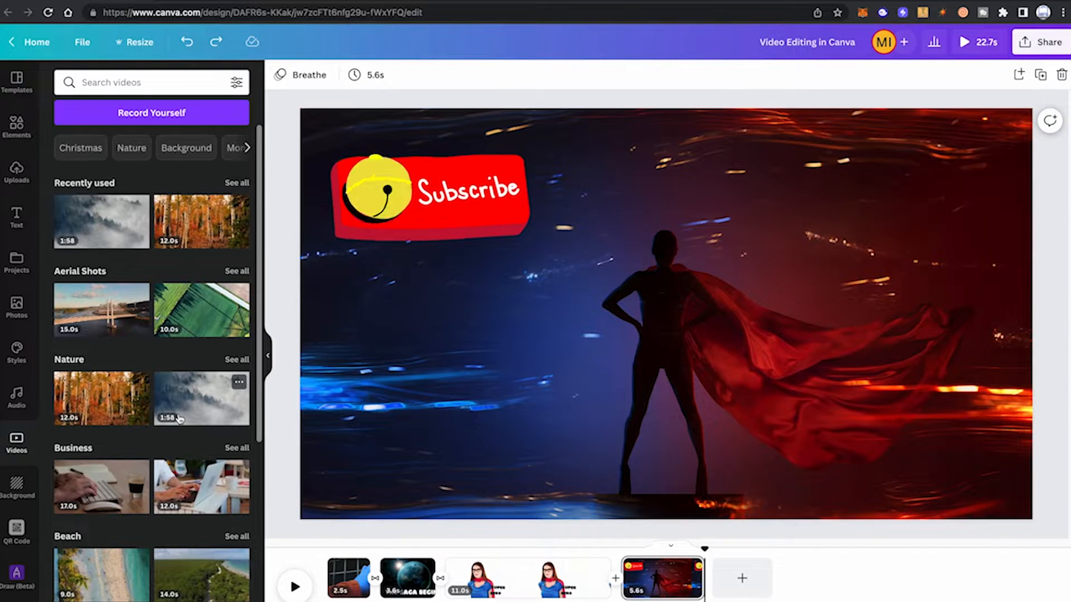
- Place the foggy forest video directly at the end of the timeline as a new scene, then undo the addition
{"action": "left_click_drag", "start_coordinate": [239, 381], "coordinate": [744, 594]}
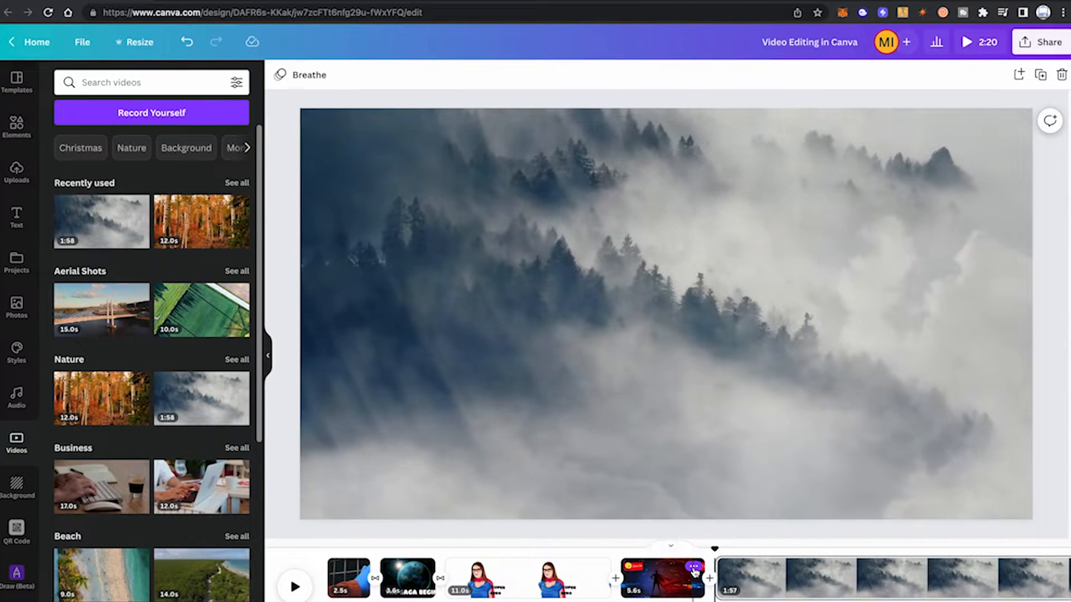
{"action": "key", "text": "super+z"}
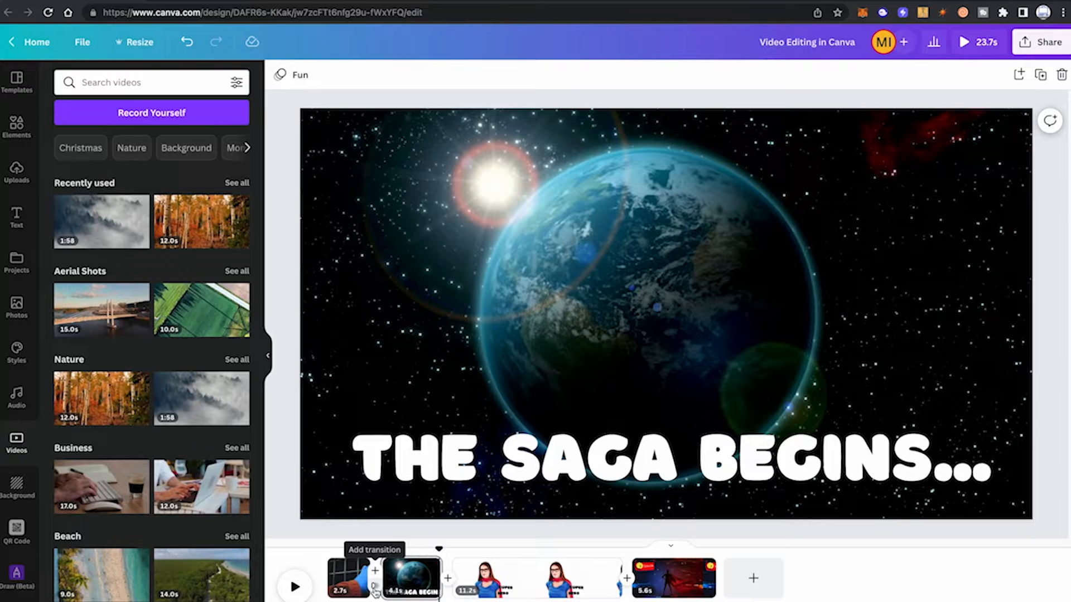
- Add a Slide transition with a downward direction between the hand scene and the planet scene
{"action": "left_click", "coordinate": [375, 588]}
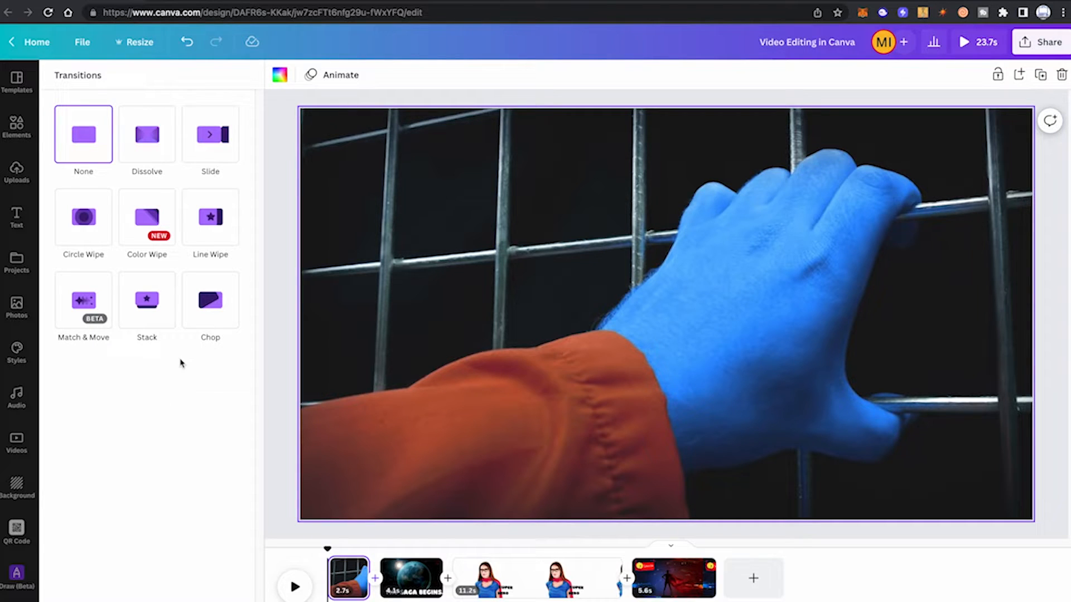
{"action": "left_click", "coordinate": [210, 134]}
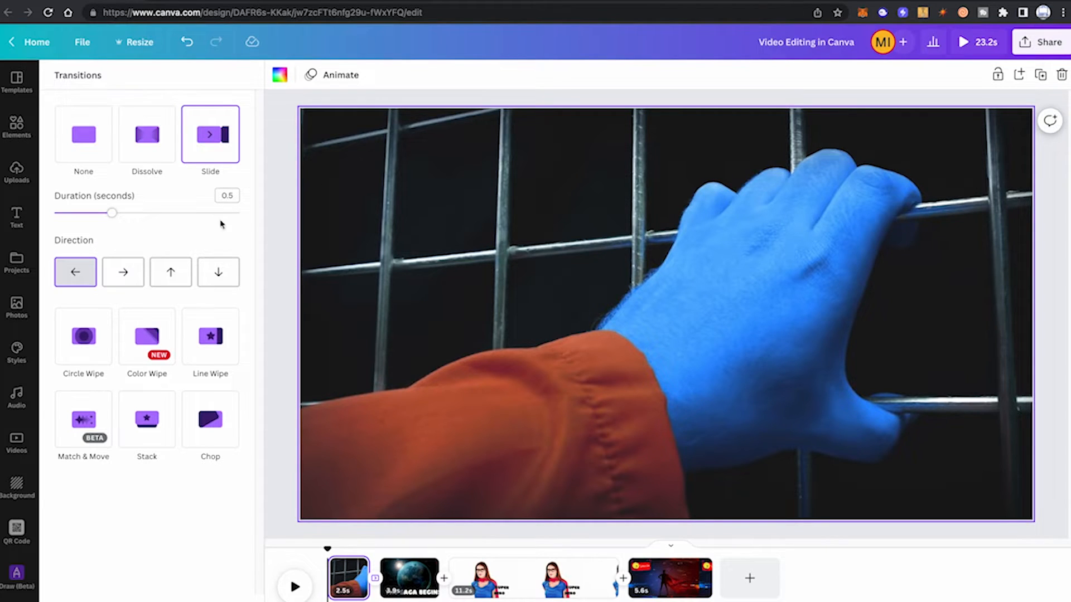
{"action": "left_click", "coordinate": [219, 274]}
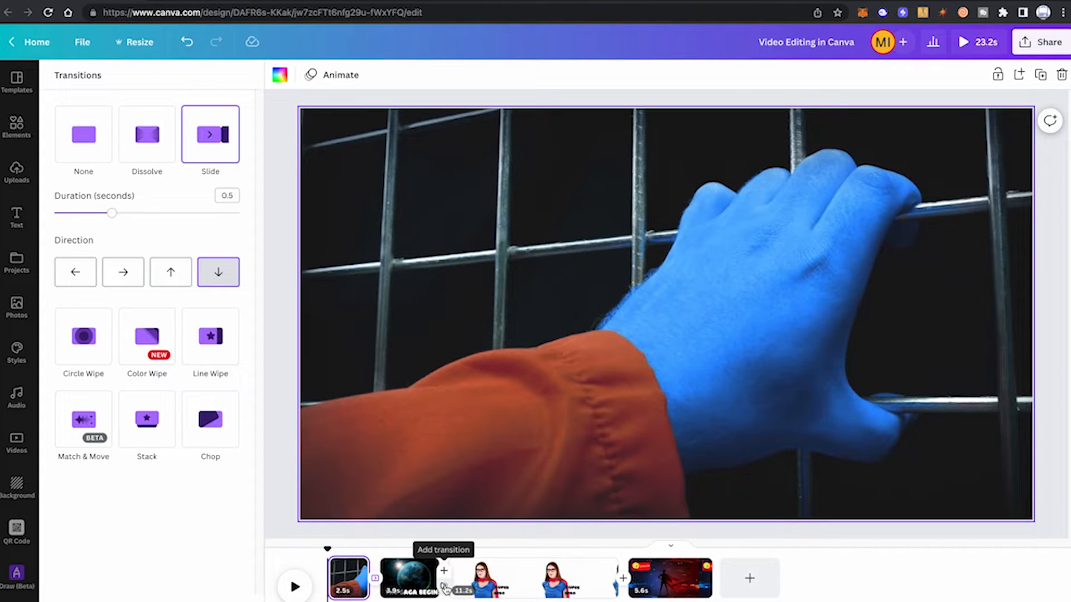
- Add a Chop transition originating at the bottom-right corner between the planet and Super Hero scenes, and scrub through the video to preview it
{"action": "left_click", "coordinate": [444, 585]}
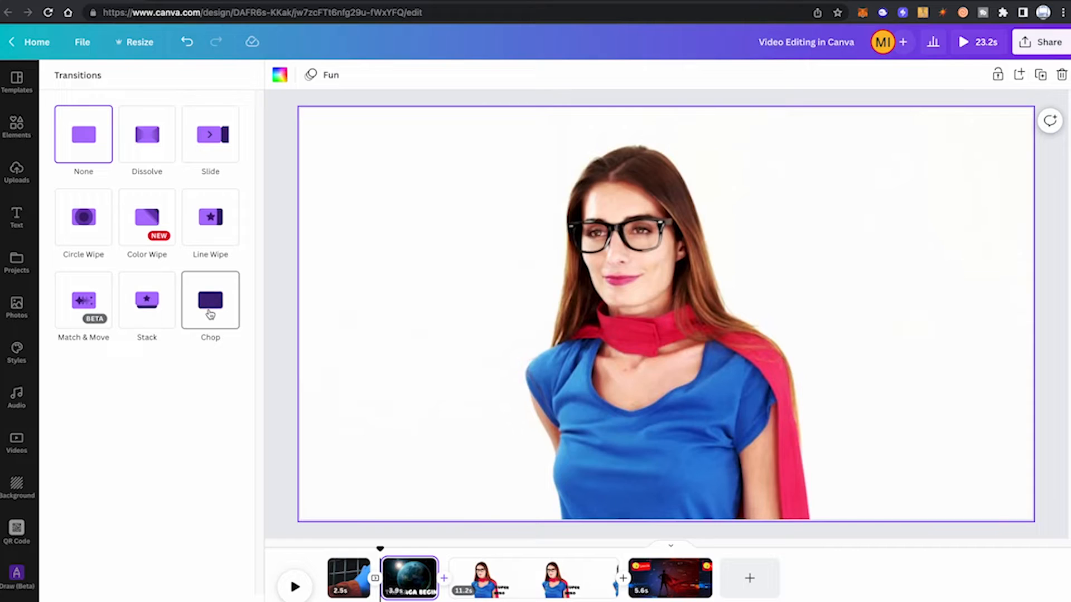
{"action": "left_click", "coordinate": [210, 312]}
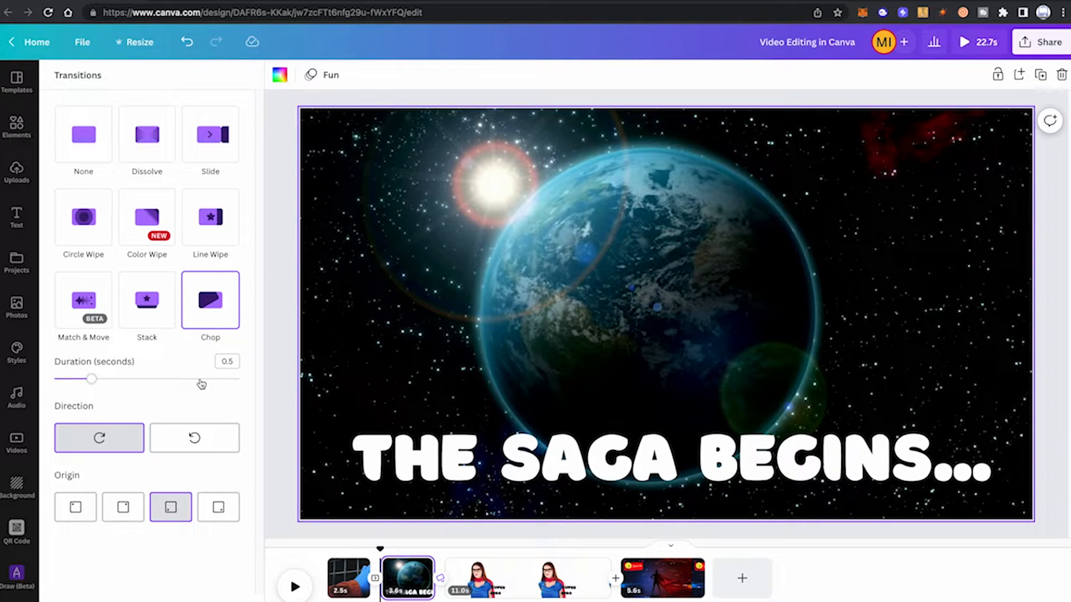
{"action": "left_click", "coordinate": [221, 516]}
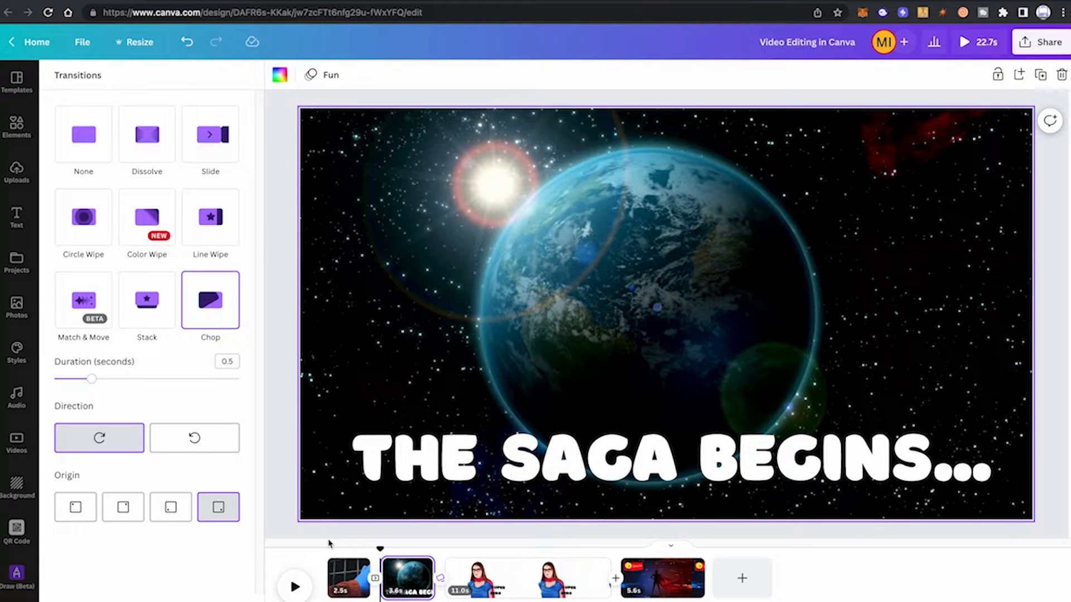
{"action": "left_click", "coordinate": [329, 543]}
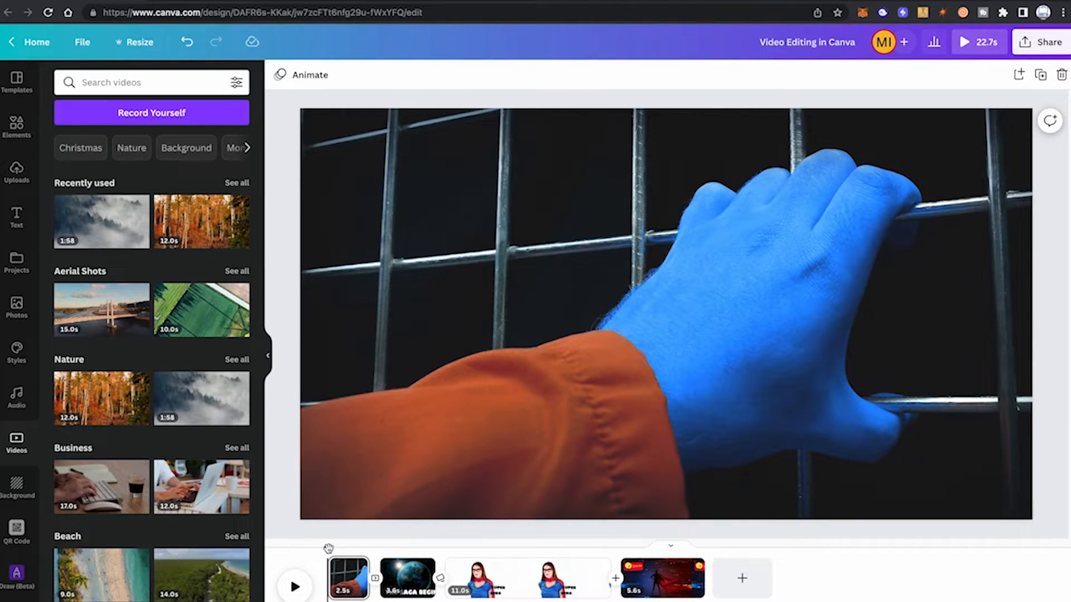
{"action": "left_click_drag", "start_coordinate": [328, 548], "coordinate": [482, 540]}
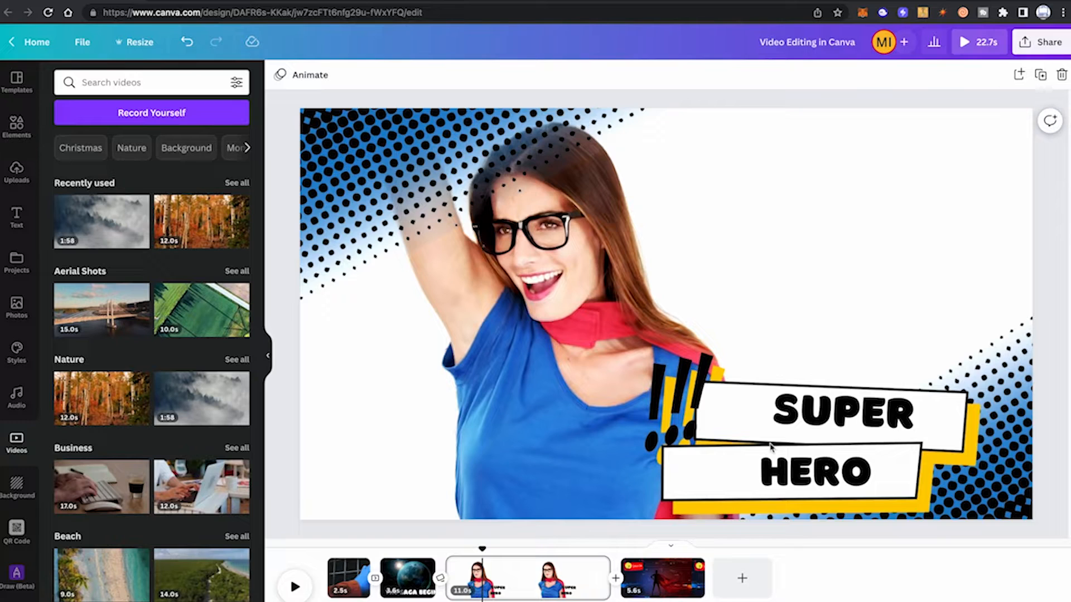
- Try adding a placeholder paragraph text to the Super Hero scene, scaled to size 73.7 and placed in the upper right of the frame
{"action": "key", "text": "ctrl+z"}
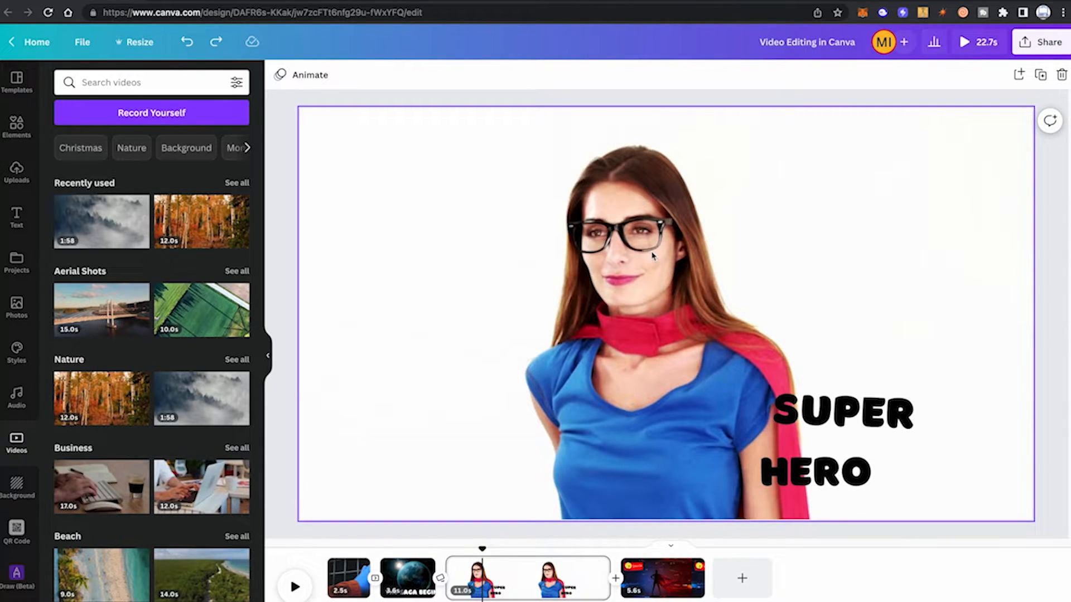
{"action": "key", "text": "t"}
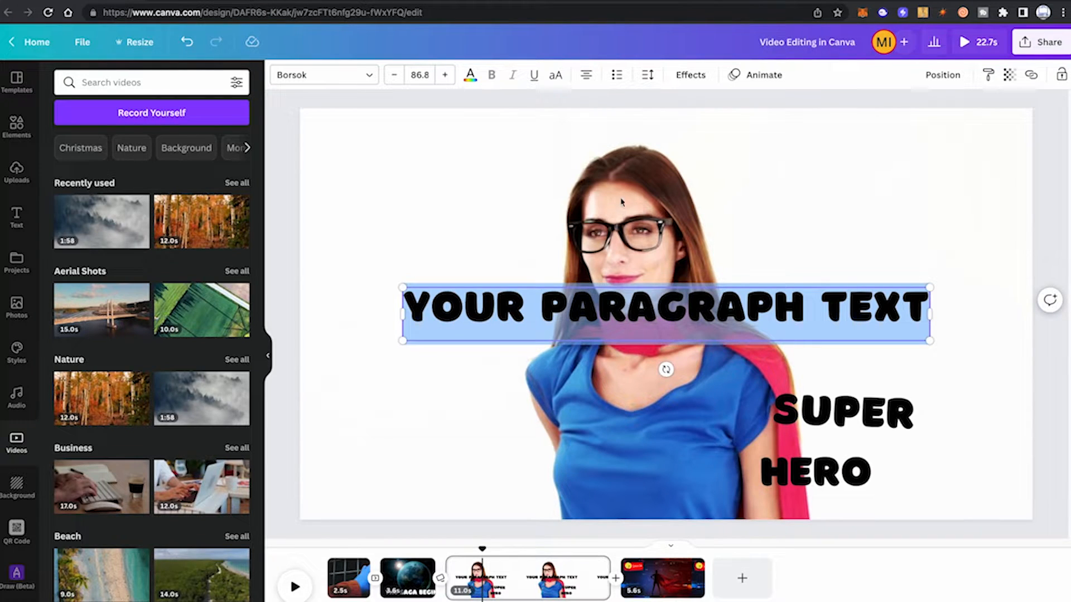
{"action": "key", "text": "Escape"}
{"action": "left_click_drag", "start_coordinate": [610, 314], "coordinate": [566, 215]}
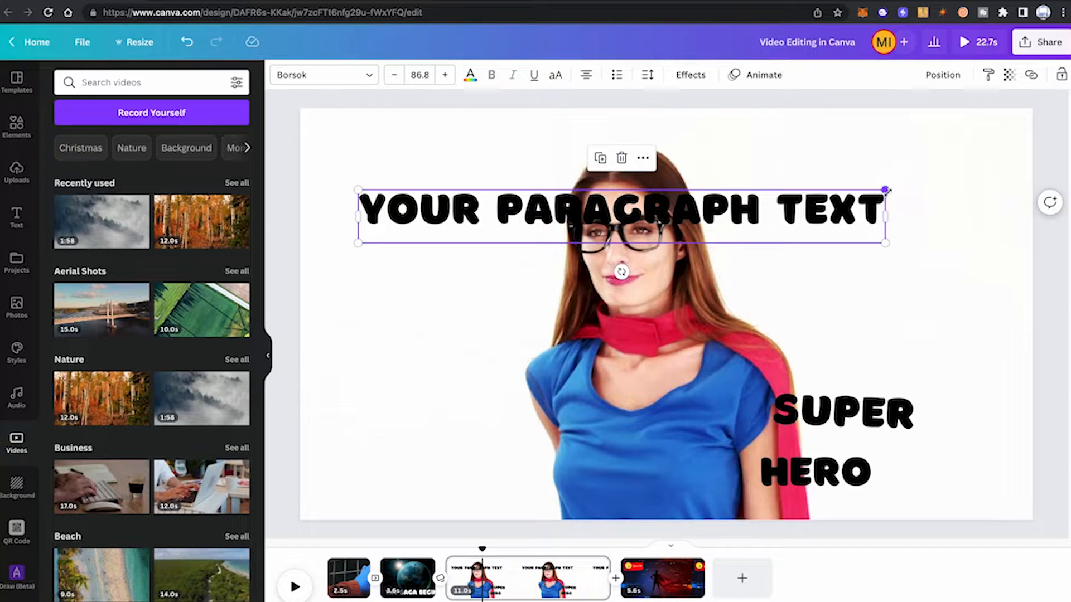
{"action": "left_click_drag", "start_coordinate": [885, 190], "coordinate": [788, 215]}
{"action": "left_click_drag", "start_coordinate": [615, 238], "coordinate": [801, 176]}
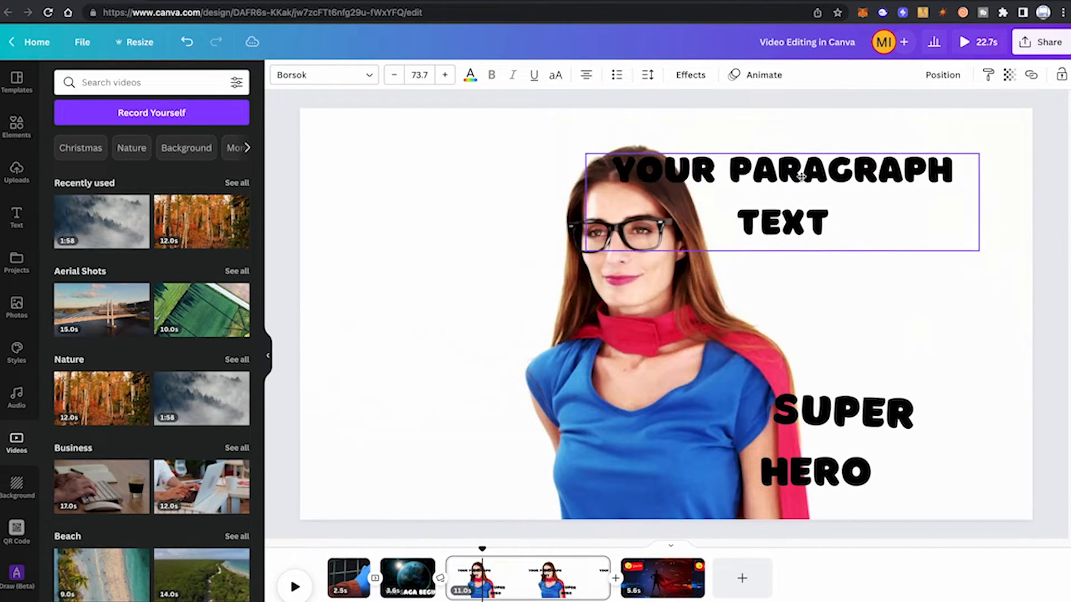
- Scrub through the Super Hero scene and show the timing of the SUPER text in the timeline
{"action": "left_click_drag", "start_coordinate": [482, 548], "coordinate": [457, 550]}
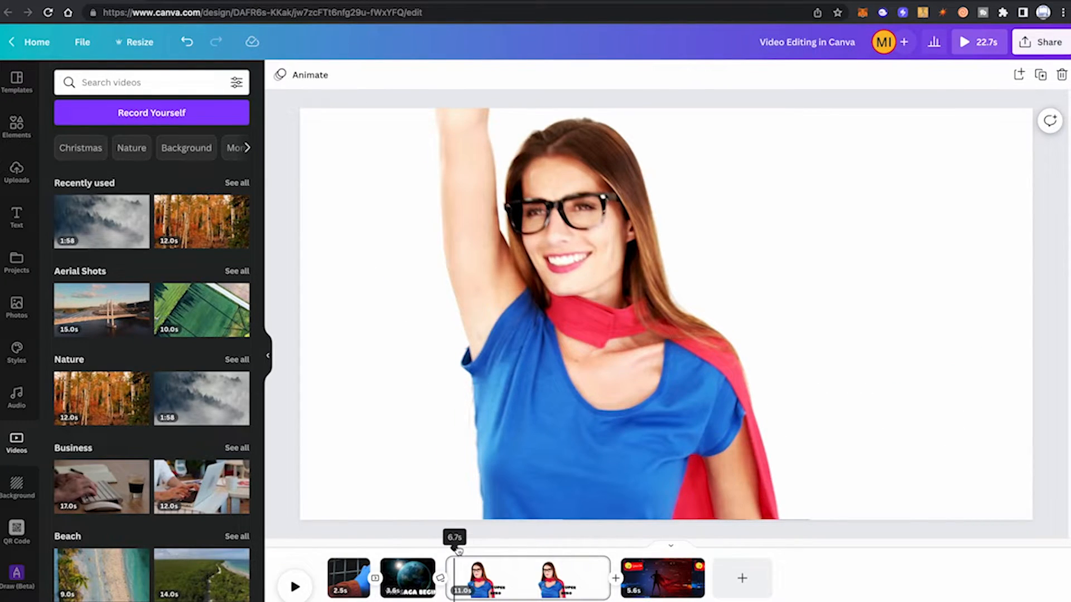
{"action": "left_click_drag", "start_coordinate": [457, 550], "coordinate": [500, 556]}
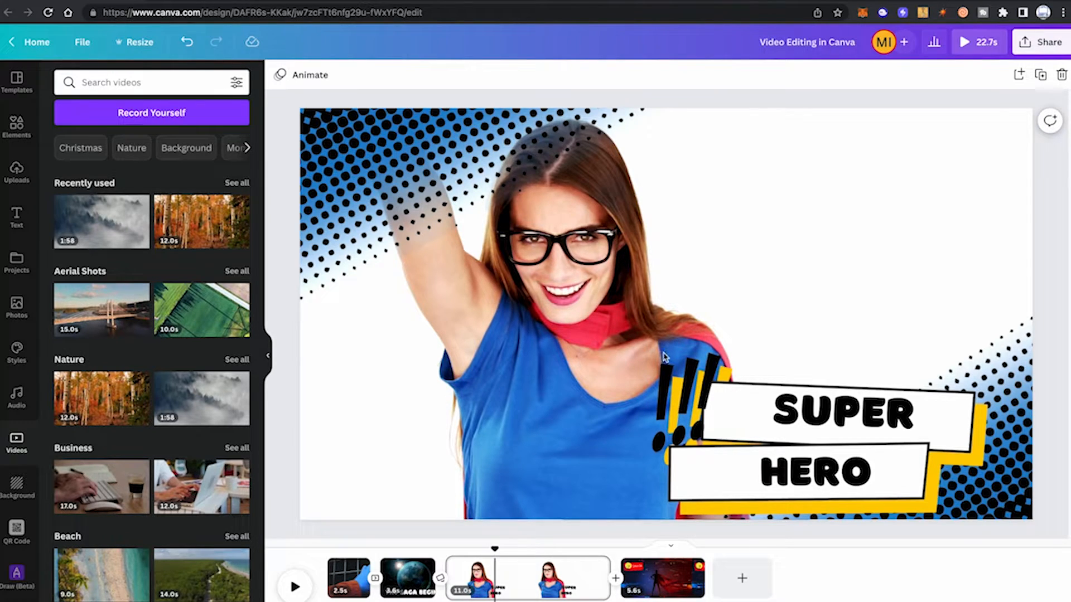
{"action": "left_click", "coordinate": [828, 416]}
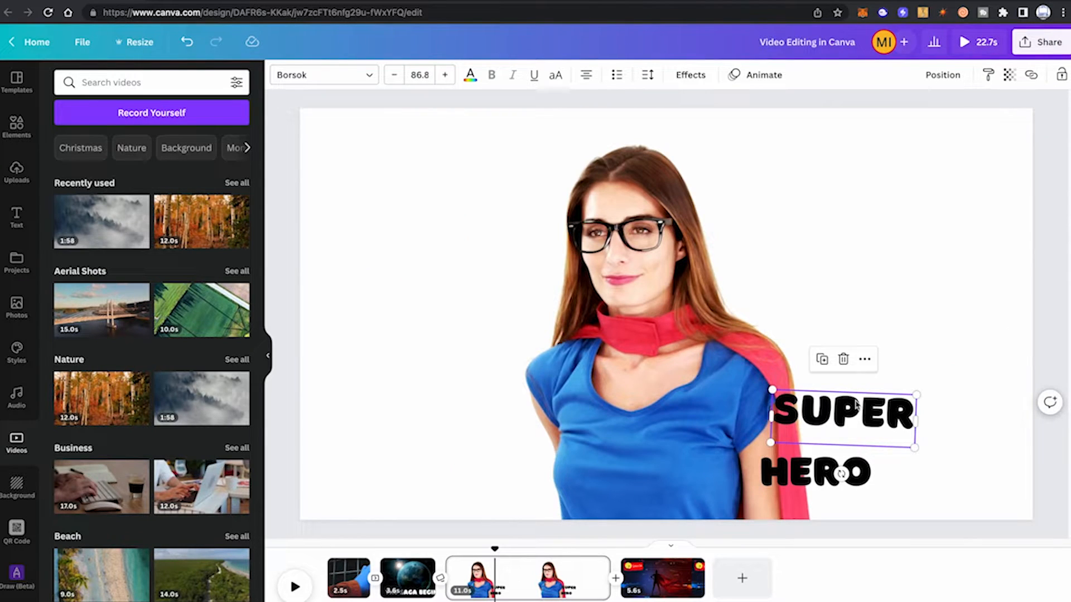
{"action": "left_click", "coordinate": [864, 359]}
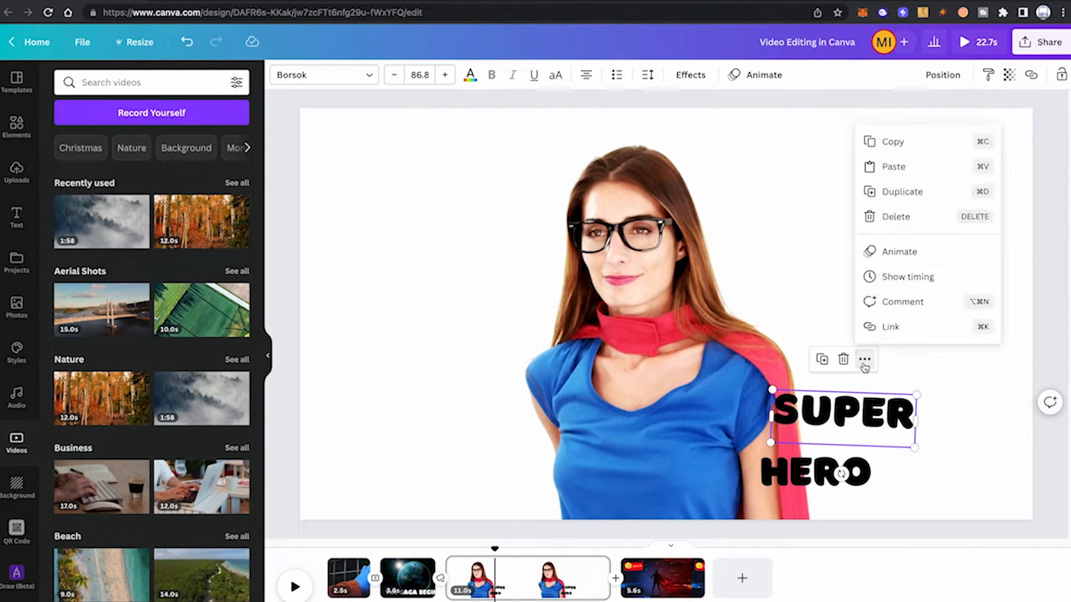
{"action": "left_click", "coordinate": [905, 277]}
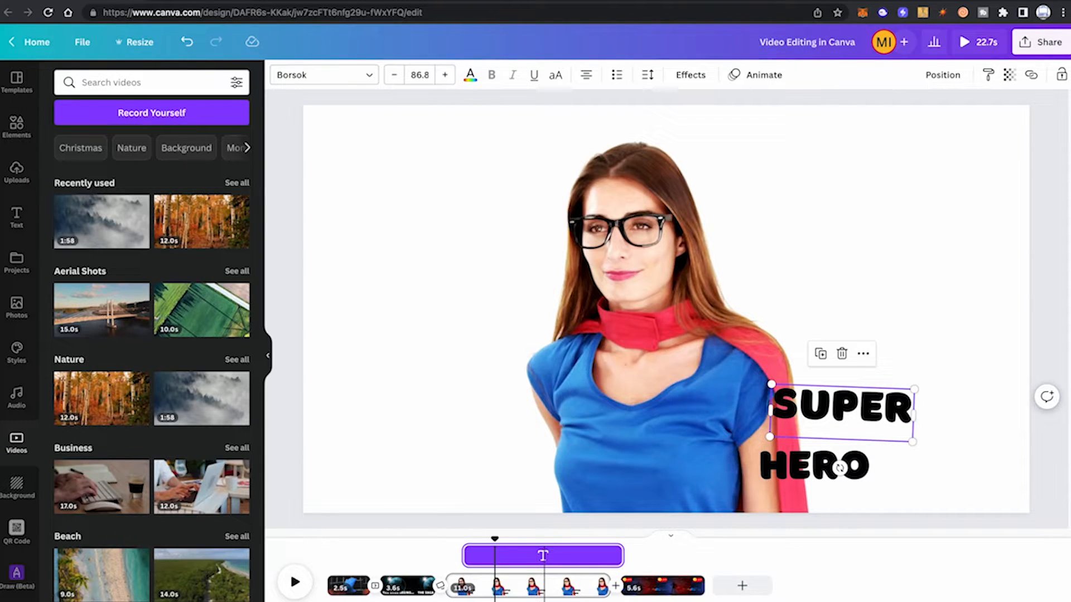
{"action": "left_click", "coordinate": [524, 557]}
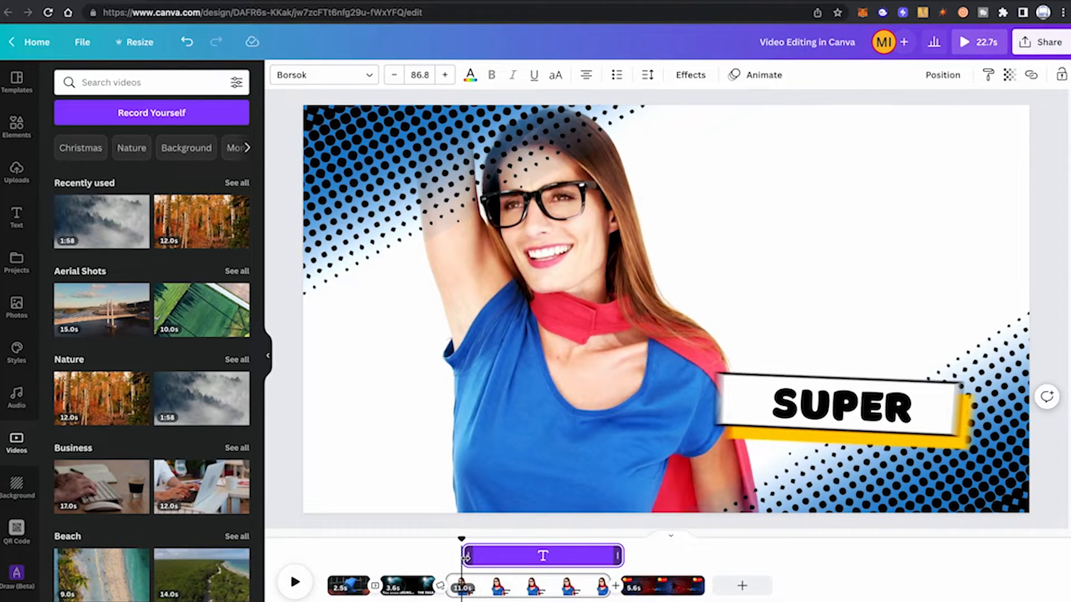
- Try extending the SUPER text back to the scene's start, then delay its start to about 10 s and play back the scene
{"action": "left_click_drag", "start_coordinate": [465, 555], "coordinate": [449, 562]}
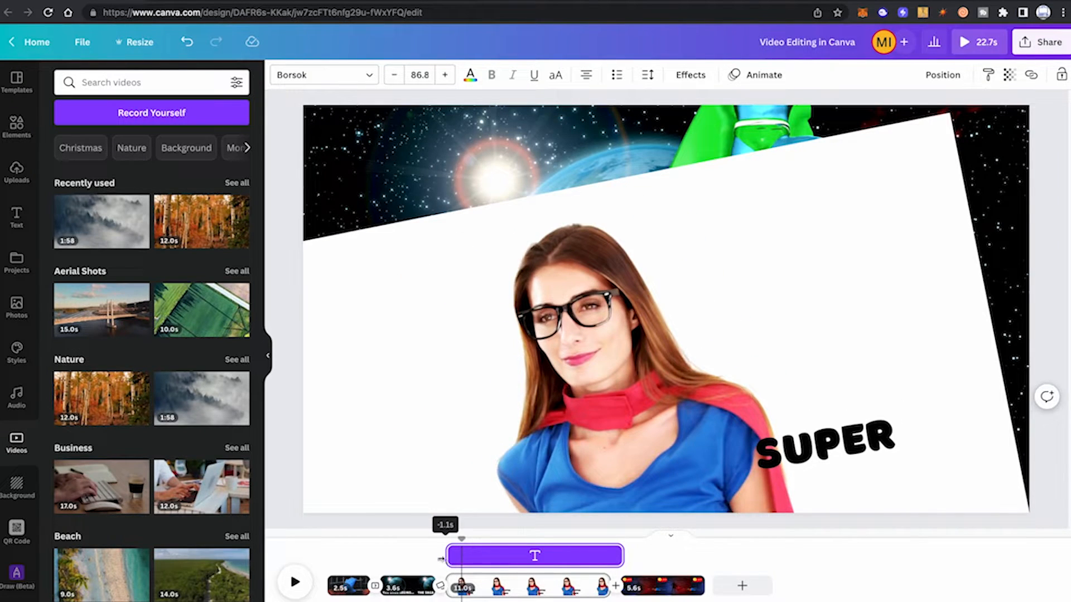
{"action": "left_click_drag", "start_coordinate": [441, 559], "coordinate": [446, 557]}
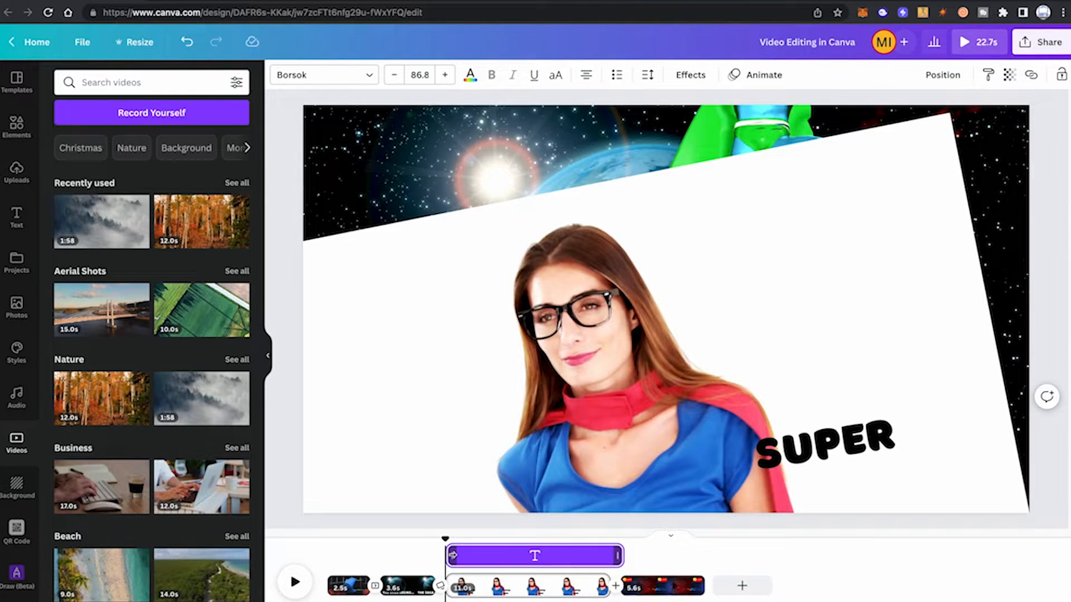
{"action": "left_click_drag", "start_coordinate": [447, 556], "coordinate": [554, 555]}
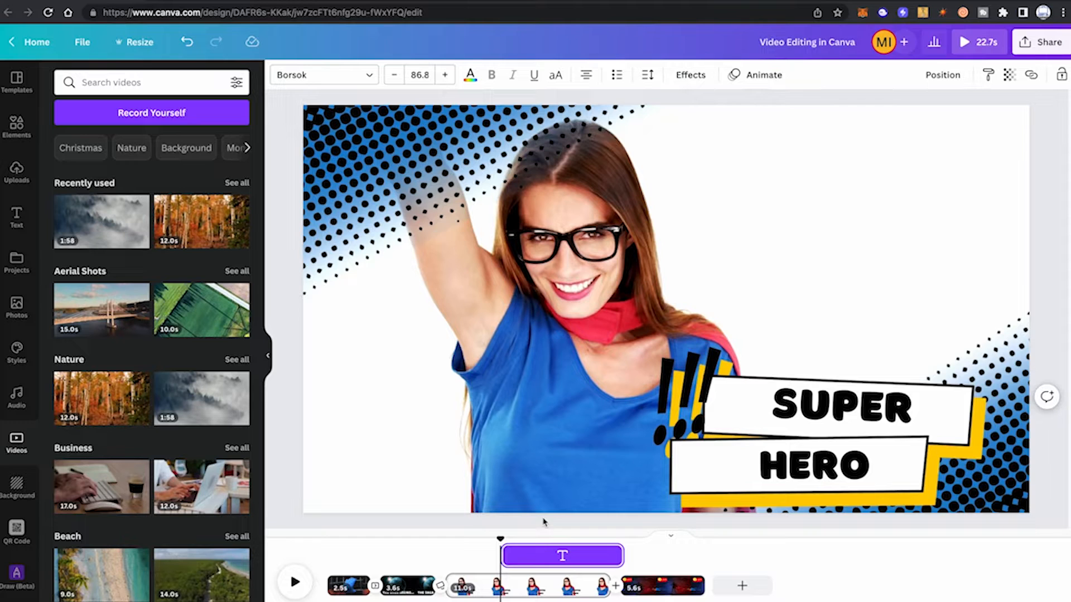
{"action": "left_click_drag", "start_coordinate": [501, 539], "coordinate": [449, 540]}
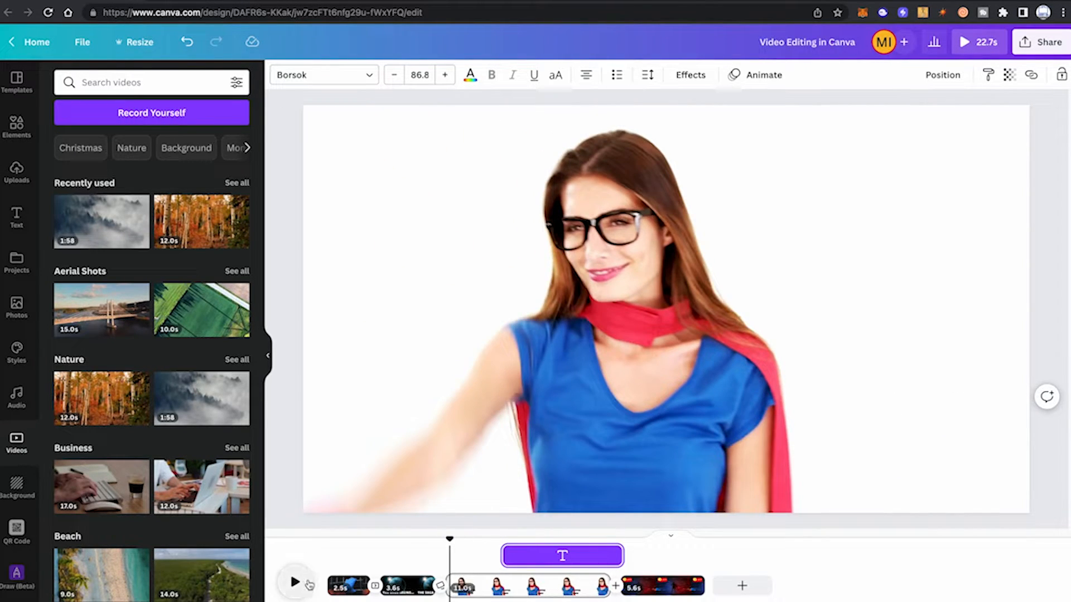
{"action": "left_click", "coordinate": [295, 582]}
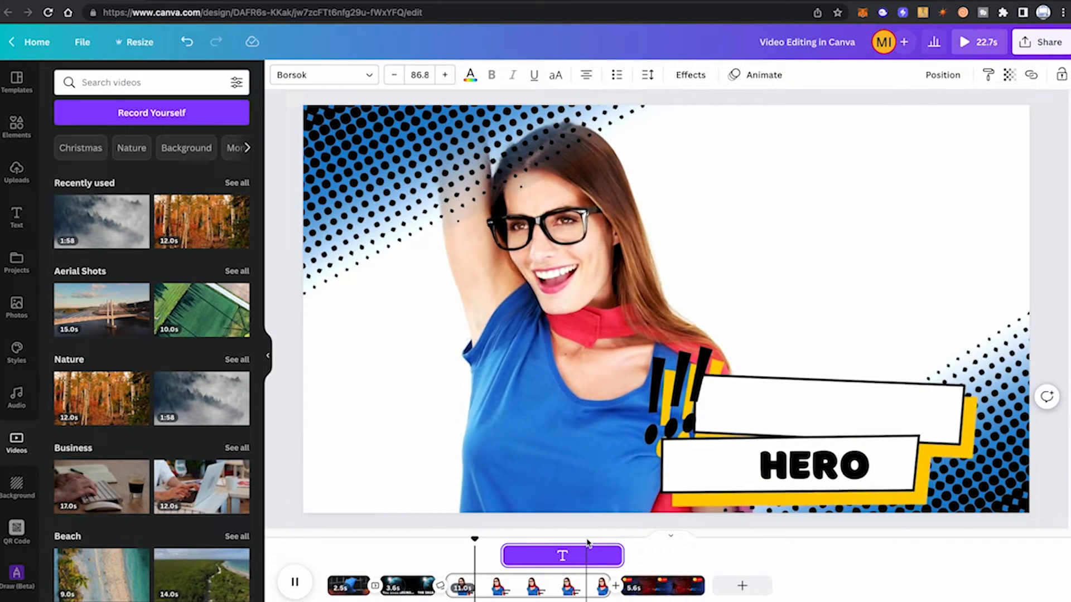
{"action": "left_click", "coordinate": [295, 585]}
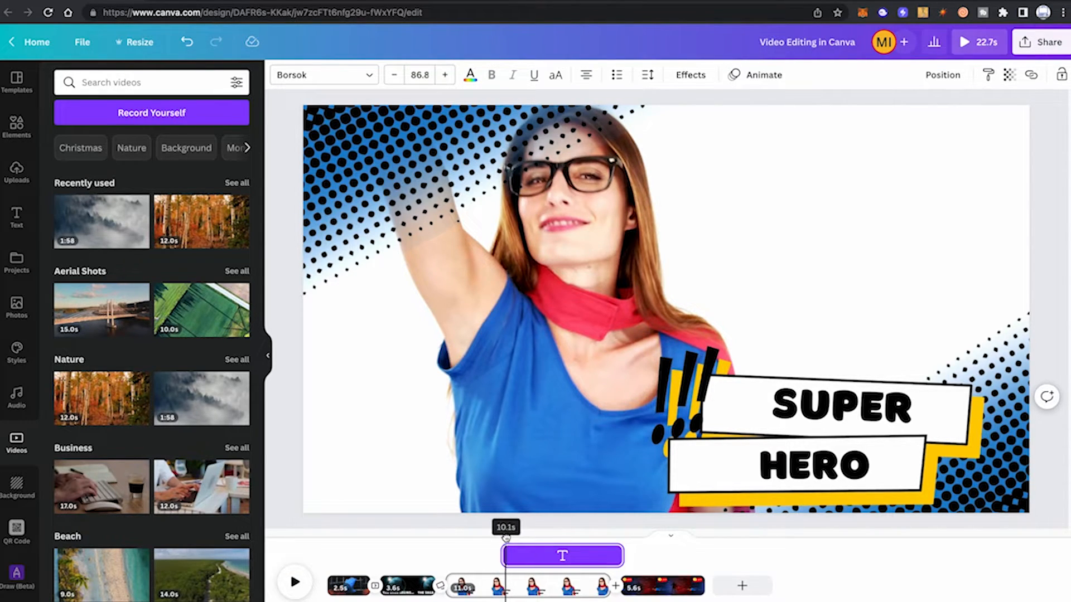
- Set the SUPER text to start at about 7 s, where its banner appears, and play back the scene
{"action": "left_click_drag", "start_coordinate": [505, 535], "coordinate": [463, 539]}
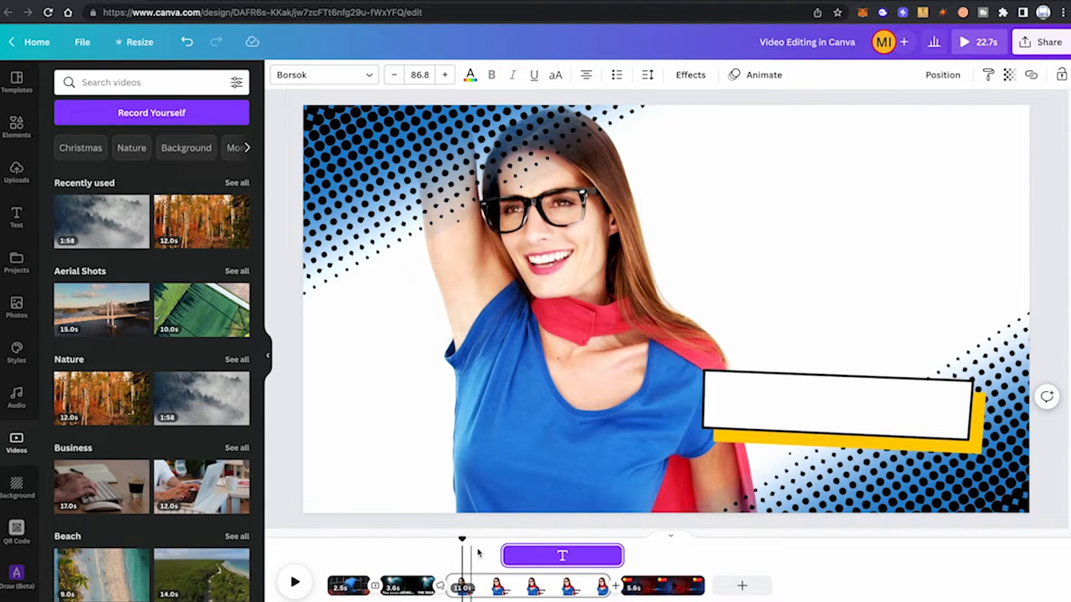
{"action": "left_click_drag", "start_coordinate": [502, 555], "coordinate": [465, 558]}
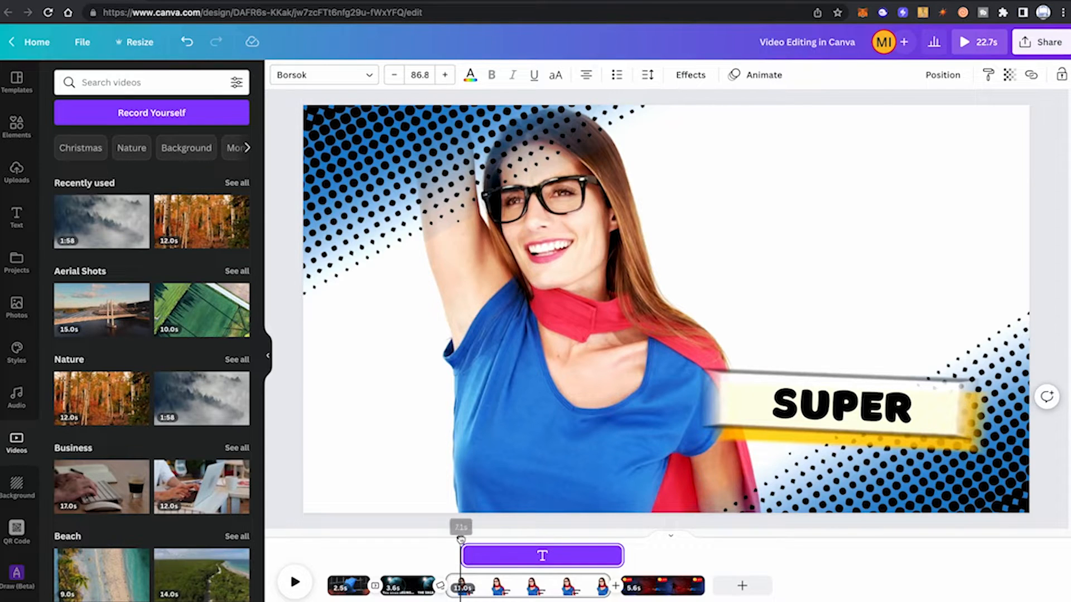
{"action": "left_click", "coordinate": [295, 582]}
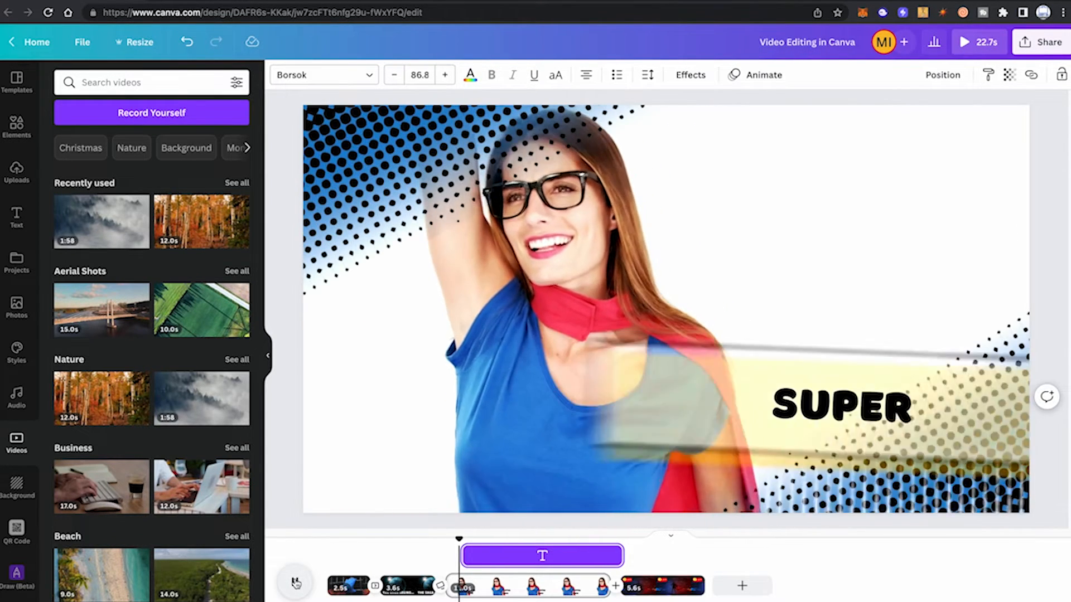
{"action": "left_click", "coordinate": [295, 582]}
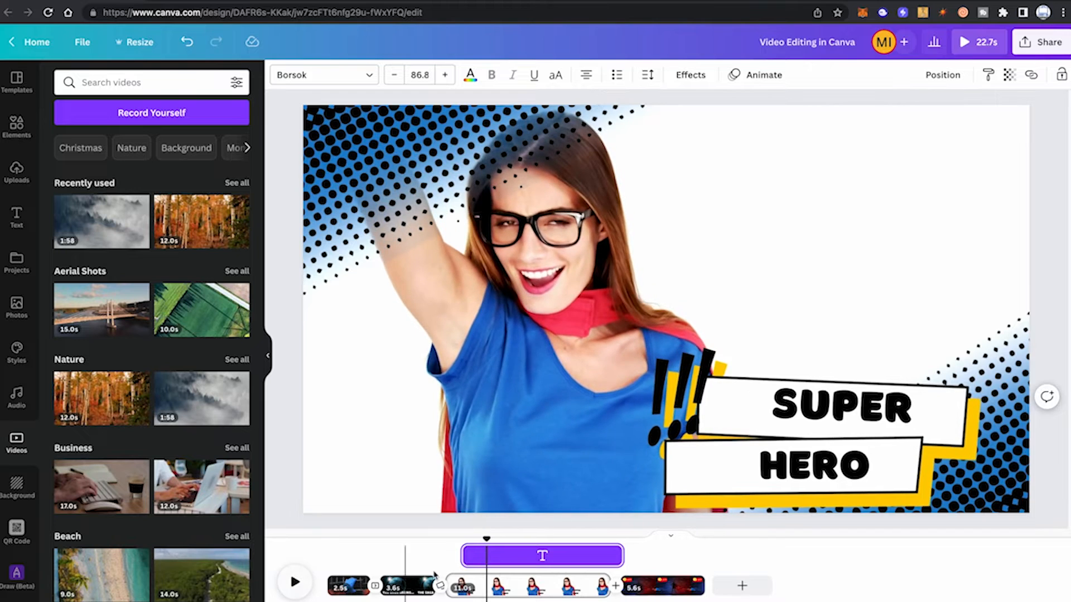
{"action": "mouse_move", "coordinate": [486, 538]}
{"action": "left_mouse_down"}
{"action": "mouse_move", "coordinate": [456, 538]}
{"action": "mouse_move", "coordinate": [470, 539]}
{"action": "left_mouse_up"}
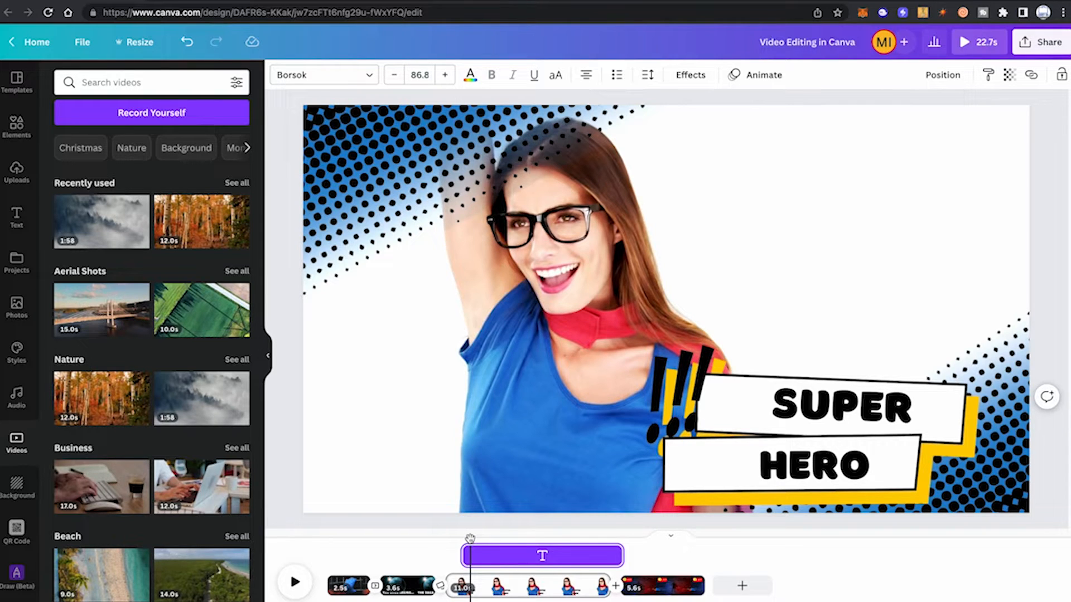
- Show the timing of the HERO text, then move the playhead to the caped silhouette scene at the end of the video
{"action": "left_click", "coordinate": [829, 459]}
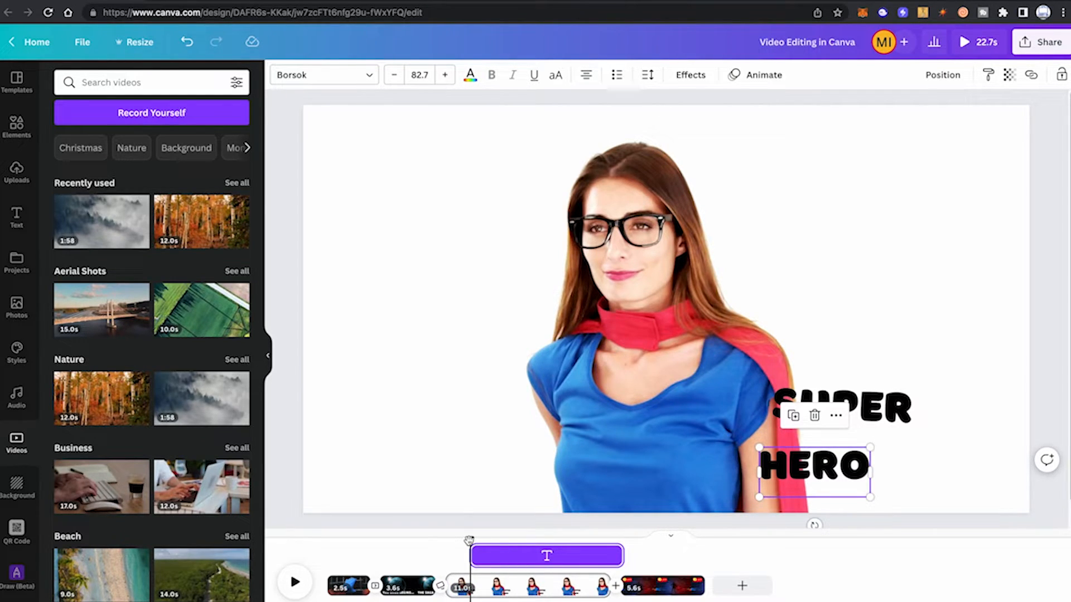
{"action": "left_click", "coordinate": [846, 402]}
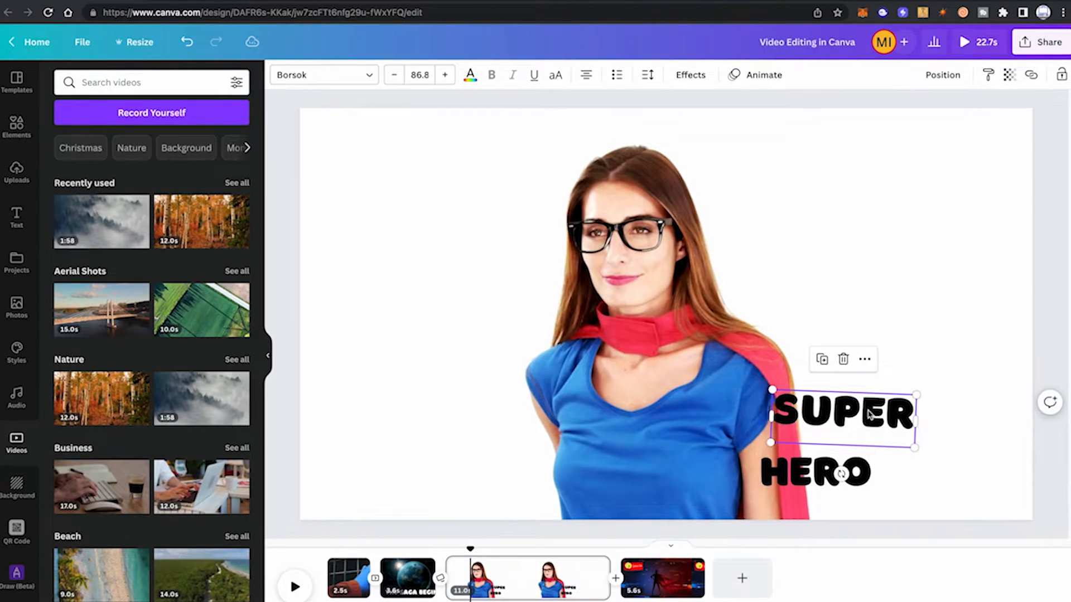
{"action": "left_click", "coordinate": [800, 469]}
{"action": "right_click", "coordinate": [798, 471]}
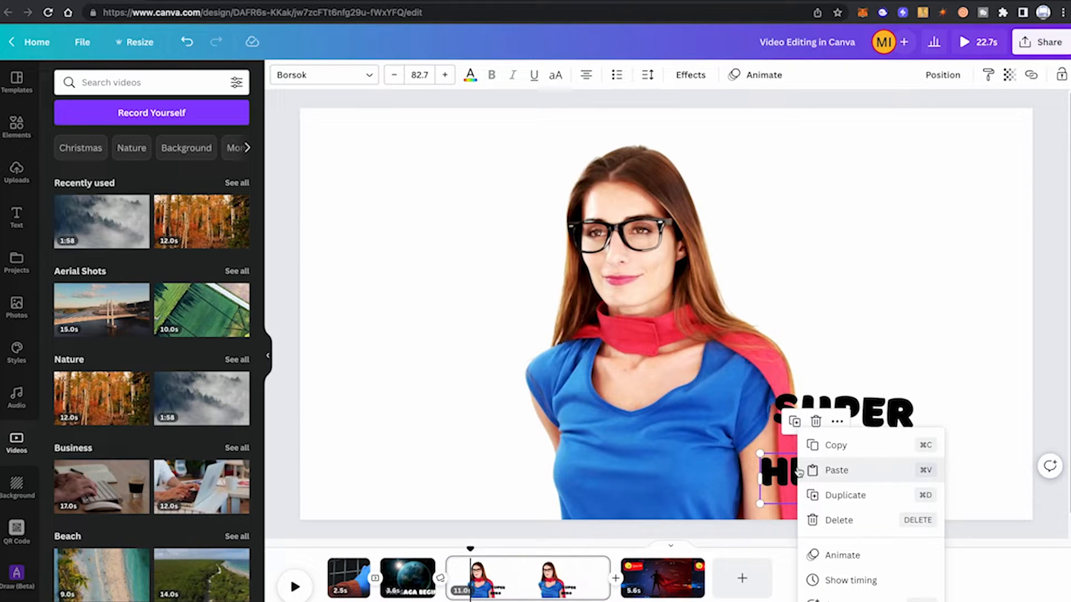
{"action": "left_click", "coordinate": [868, 581]}
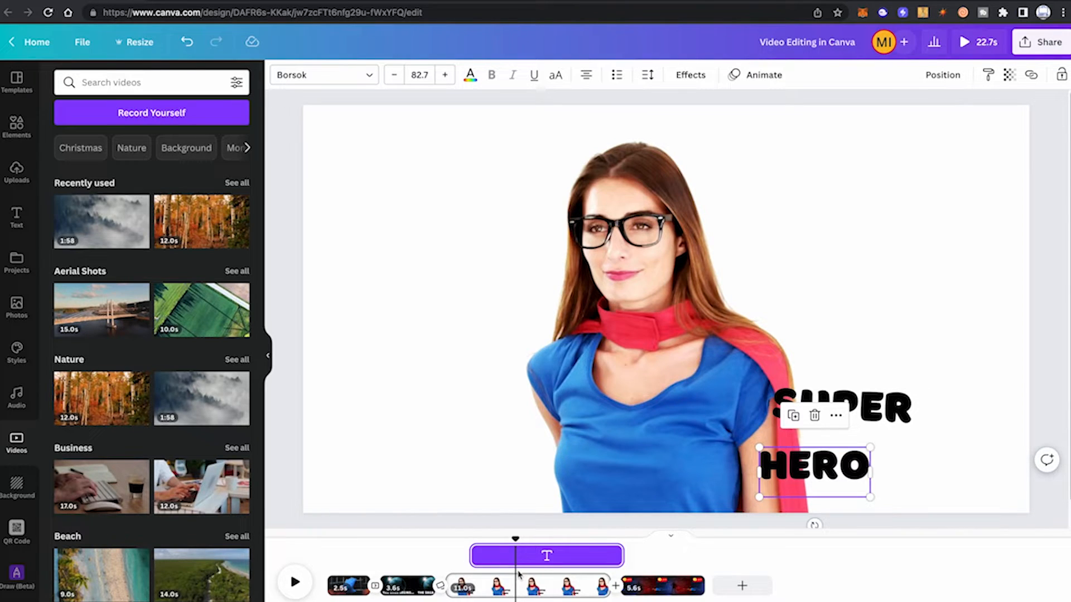
{"action": "left_click_drag", "start_coordinate": [518, 574], "coordinate": [552, 549]}
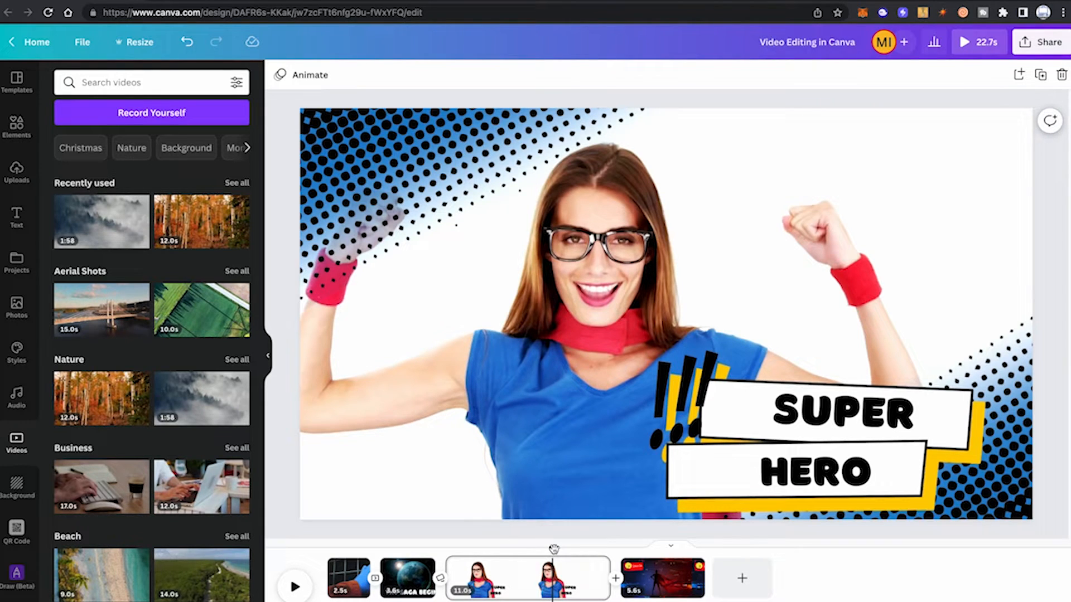
{"action": "left_click_drag", "start_coordinate": [552, 548], "coordinate": [647, 542]}
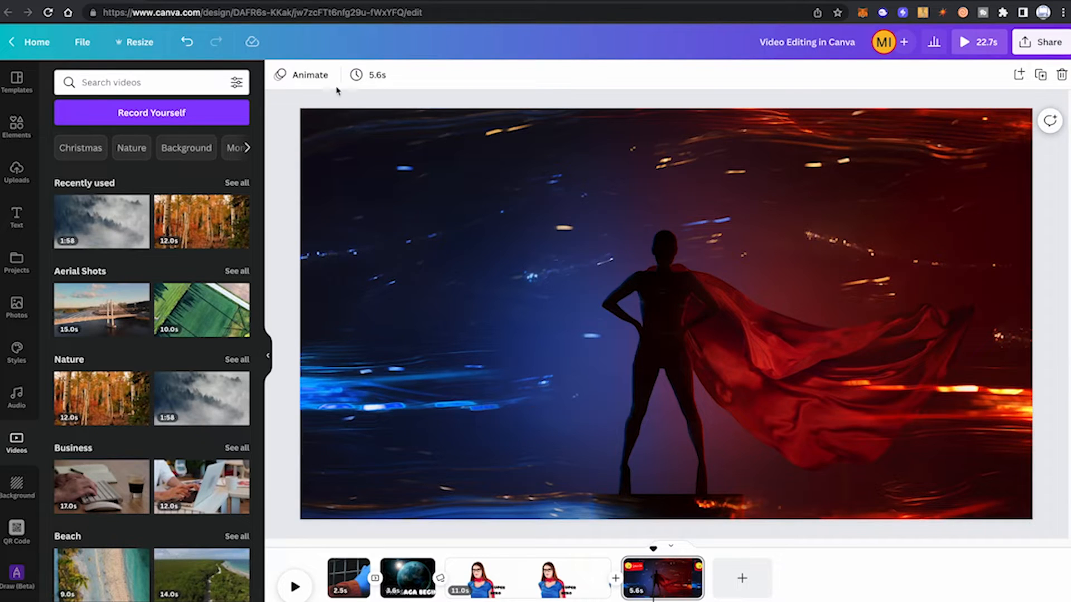
- Look through the page animations available for the caped silhouette scene, then select the Subscribe sticker
{"action": "left_click", "coordinate": [310, 75]}
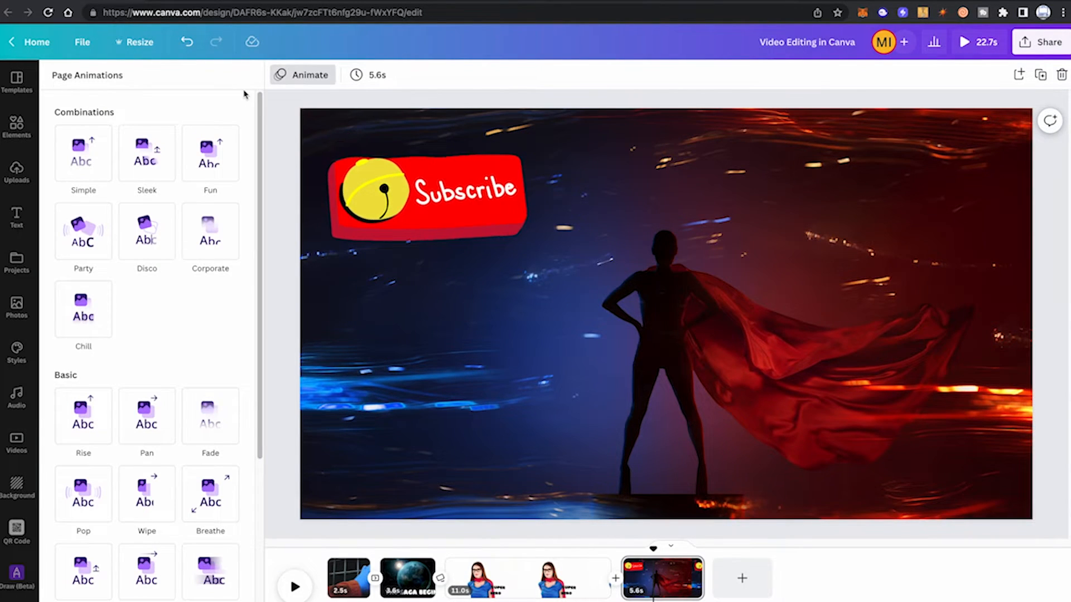
{"action": "scroll", "coordinate": [223, 334], "scroll_direction": "down", "scroll_amount": 1}
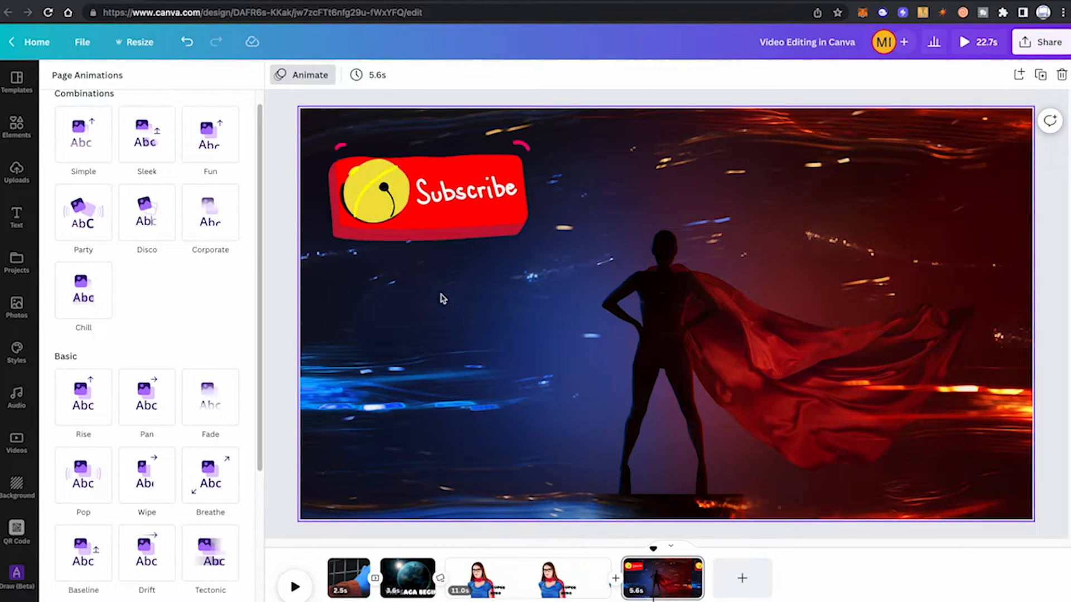
{"action": "left_click", "coordinate": [468, 217]}
{"action": "left_click", "coordinate": [459, 317]}
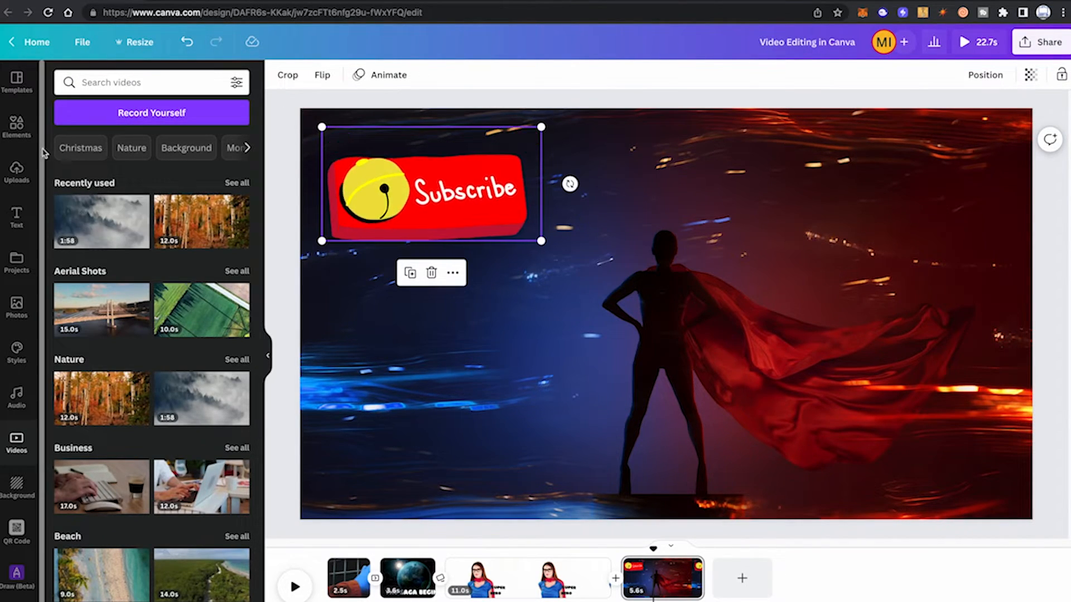
- Search the elements library for "animated gifs"
{"action": "left_click", "coordinate": [17, 127]}
{"action": "left_click", "coordinate": [134, 82]}
{"action": "type", "text": "ani"}
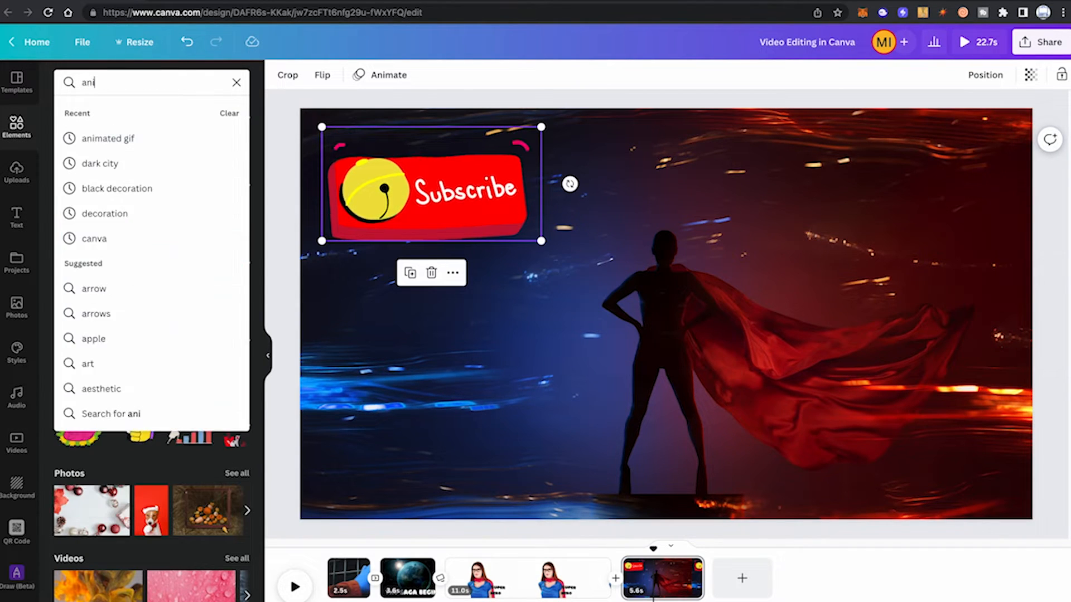
{"action": "type", "text": "mated gifs"}
{"action": "key", "text": "Return"}
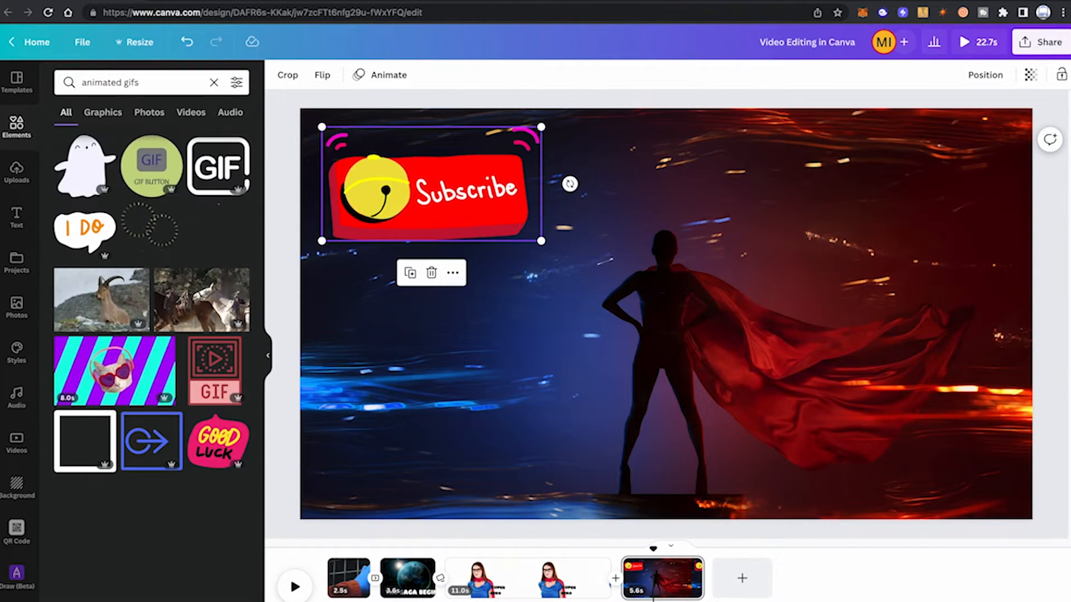
- Search the elements library for "subscribe button" and deselect the Subscribe sticker
{"action": "type", "text": "subs"}
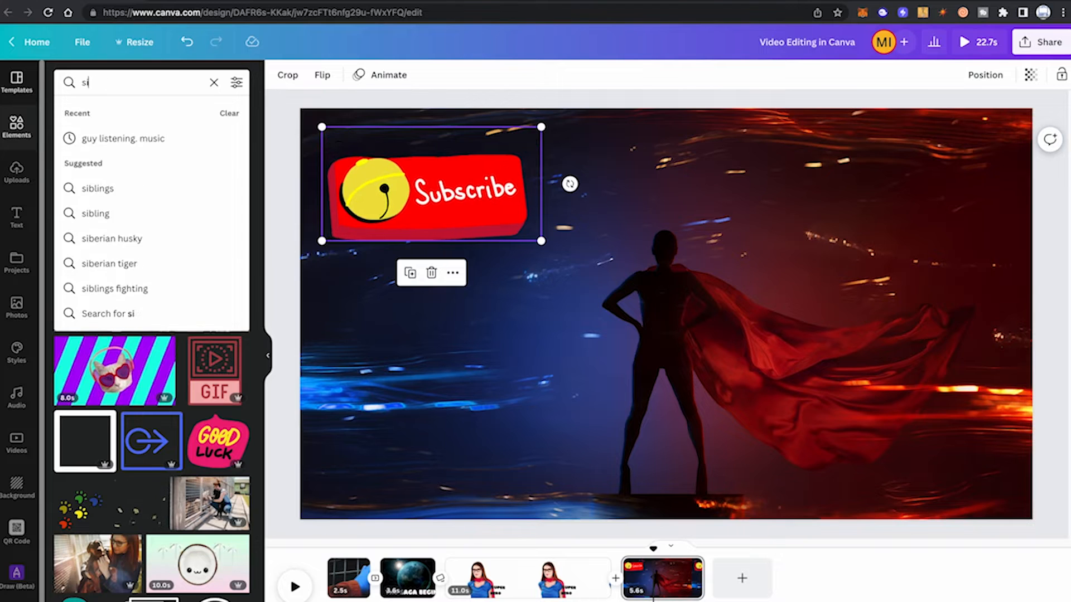
{"action": "type", "text": "cribe "}
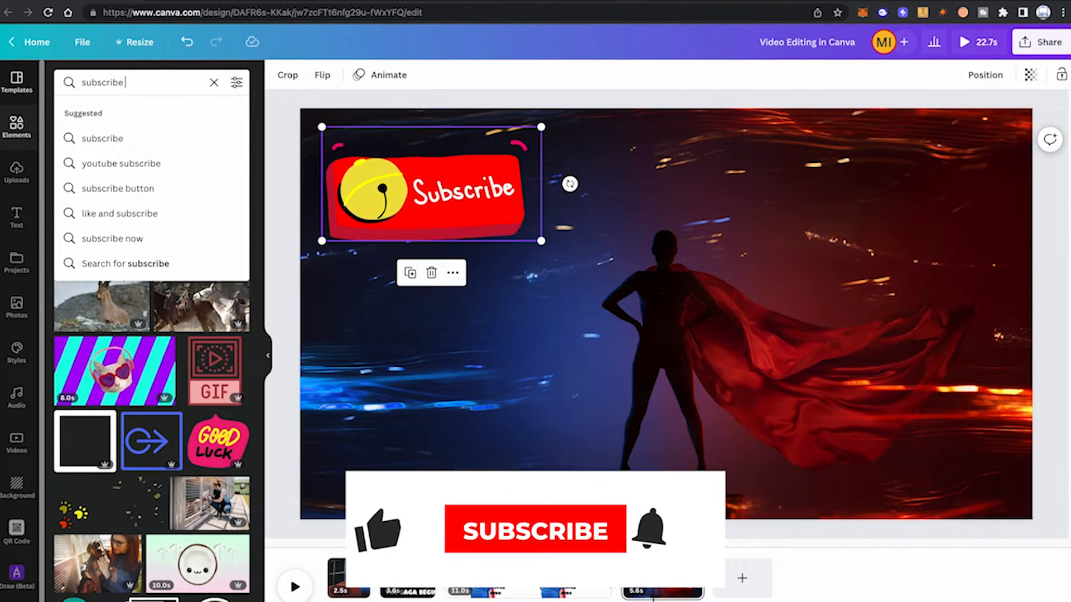
{"action": "type", "text": "button"}
{"action": "key", "text": "Return"}
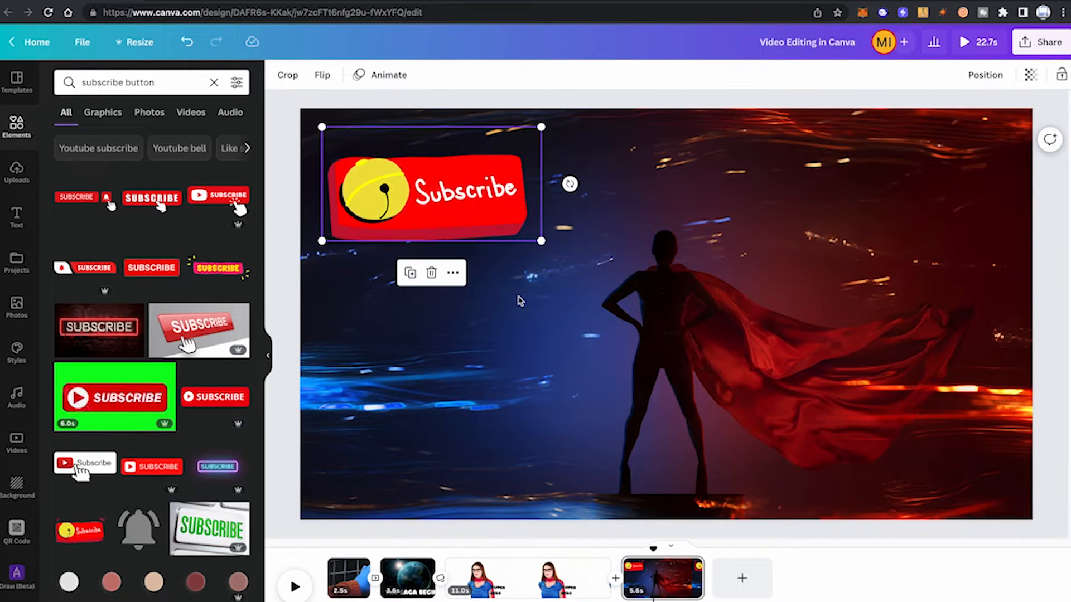
{"action": "left_click", "coordinate": [402, 328]}
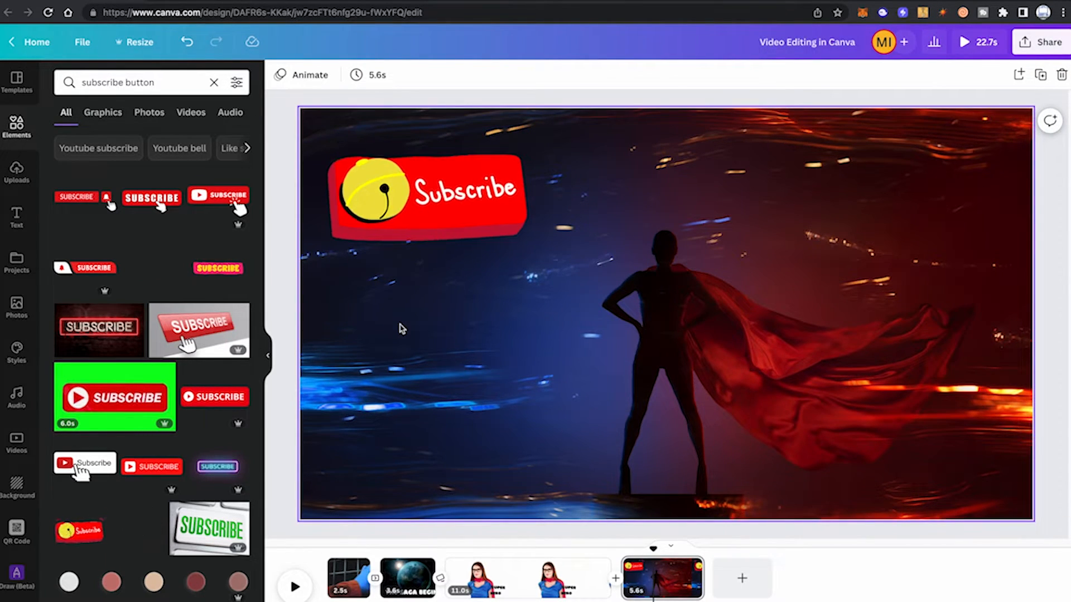
- Apply the Pop animation to the Subscribe sticker and the Breathe page animation to the caped silhouette scene
{"action": "left_click", "coordinate": [432, 201]}
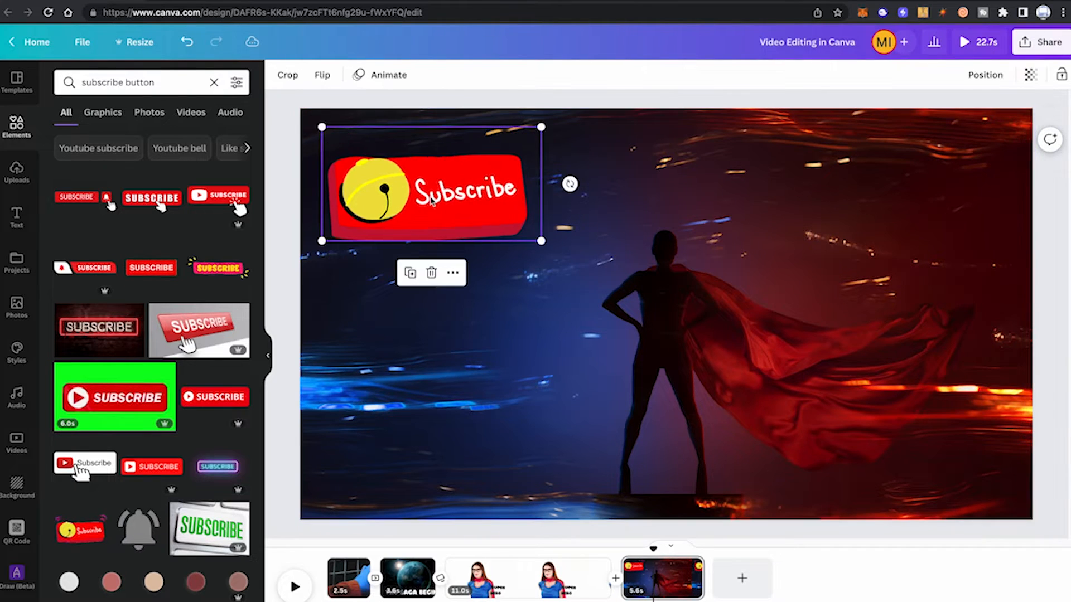
{"action": "left_click", "coordinate": [386, 76]}
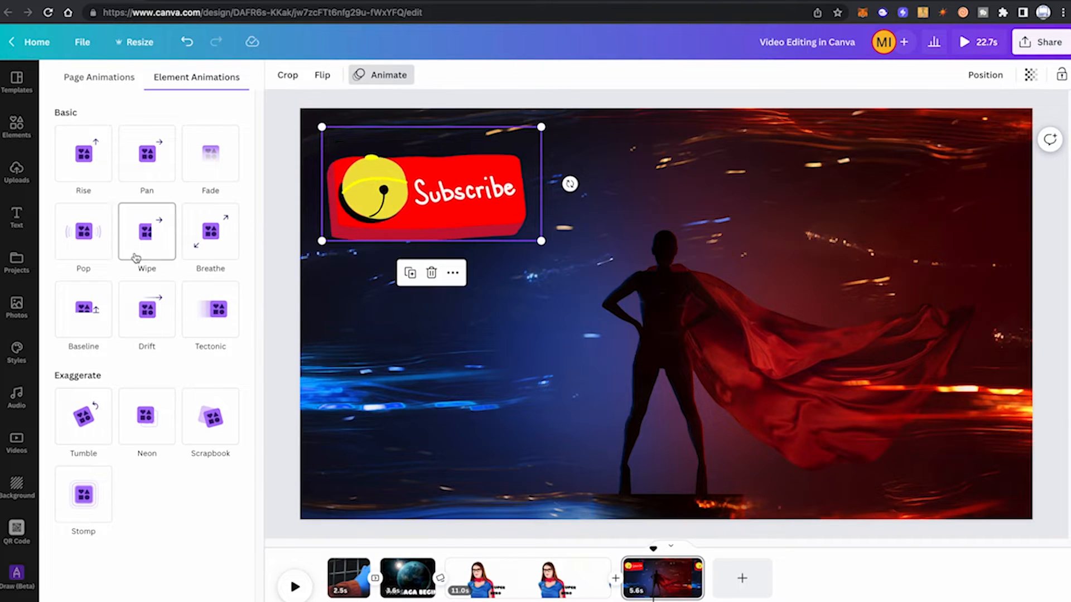
{"action": "left_click", "coordinate": [79, 228]}
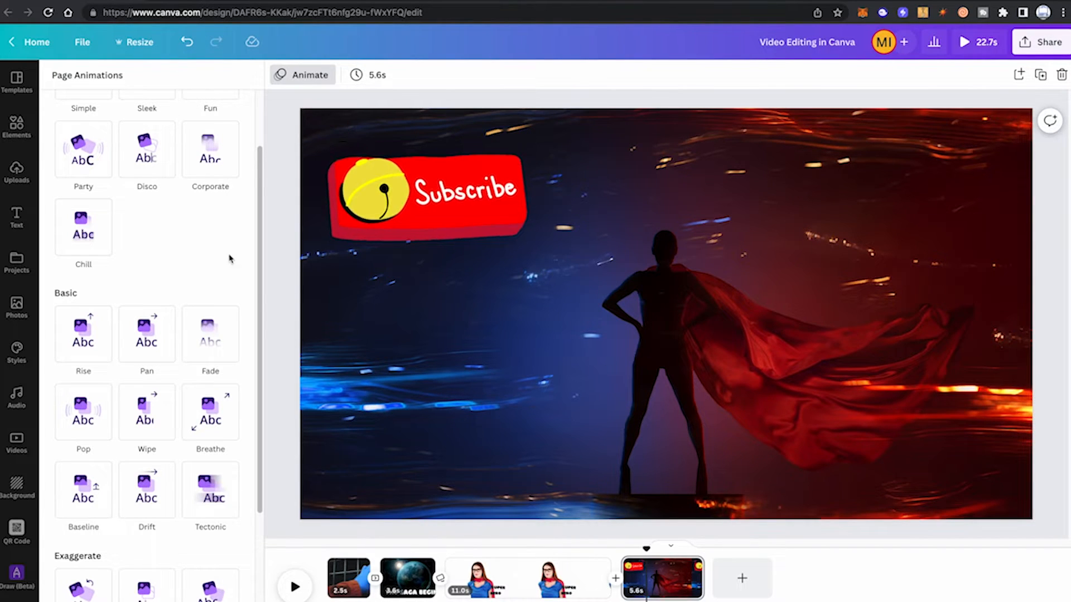
{"action": "left_click", "coordinate": [209, 417]}
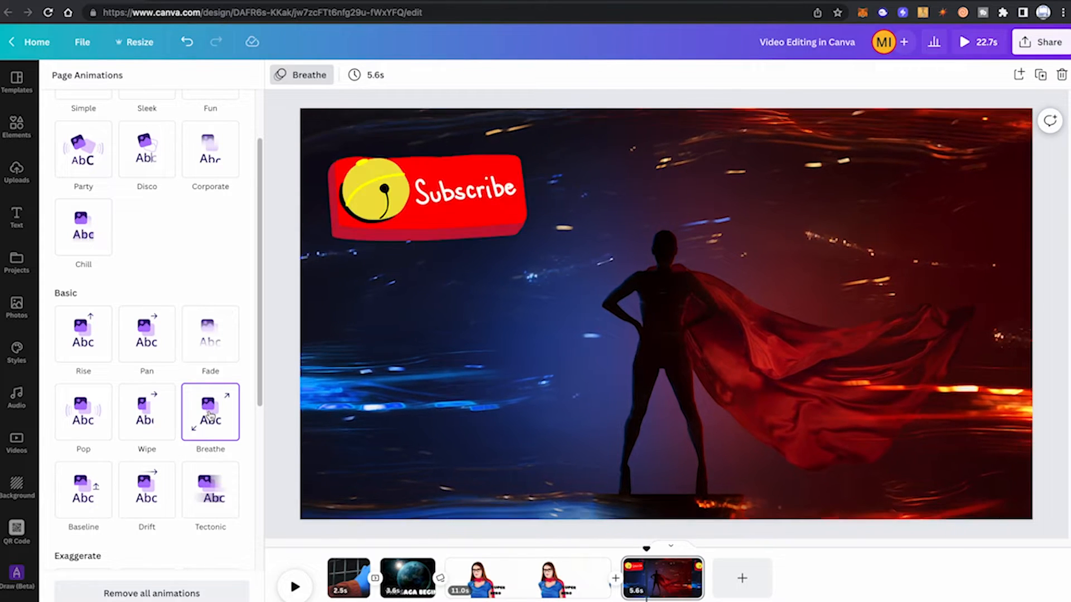
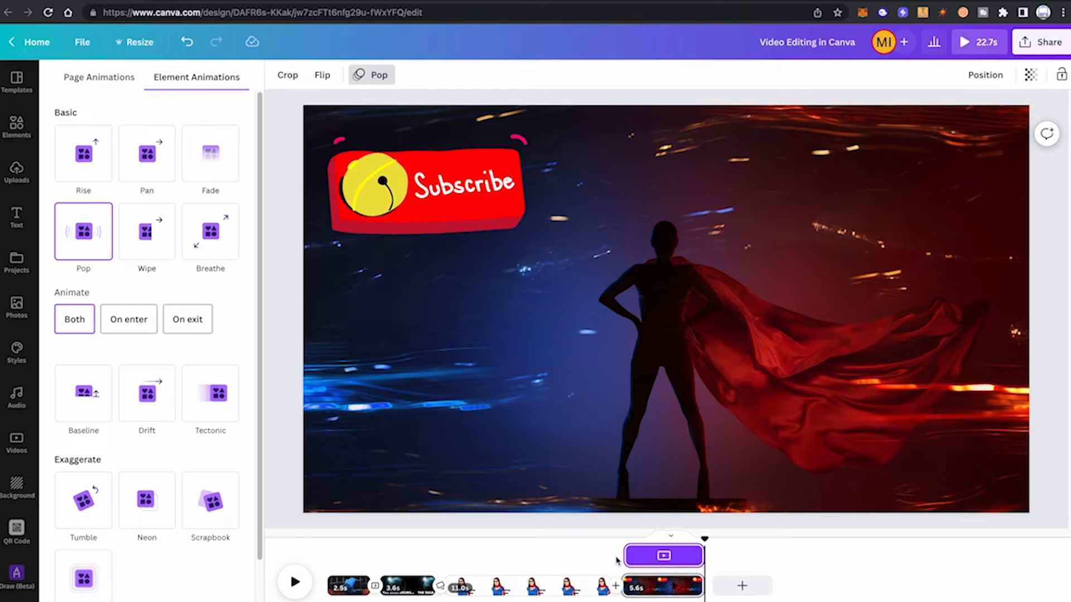
- Set the Subscribe sticker's Pop animation to play on enter only and play back the silhouette scene
{"action": "left_click", "coordinate": [137, 326]}
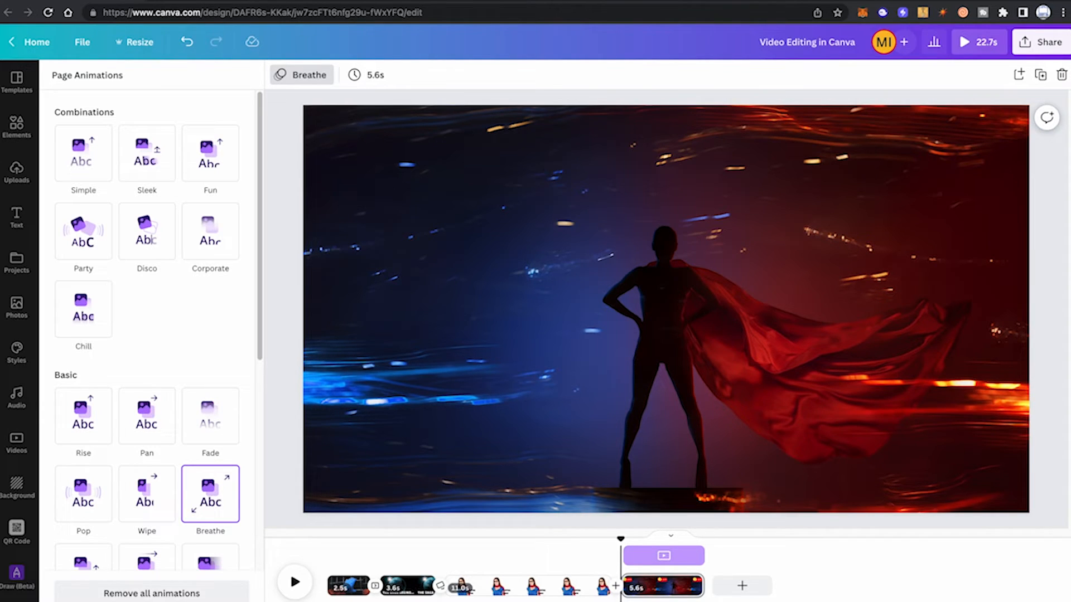
{"action": "left_click", "coordinate": [297, 584]}
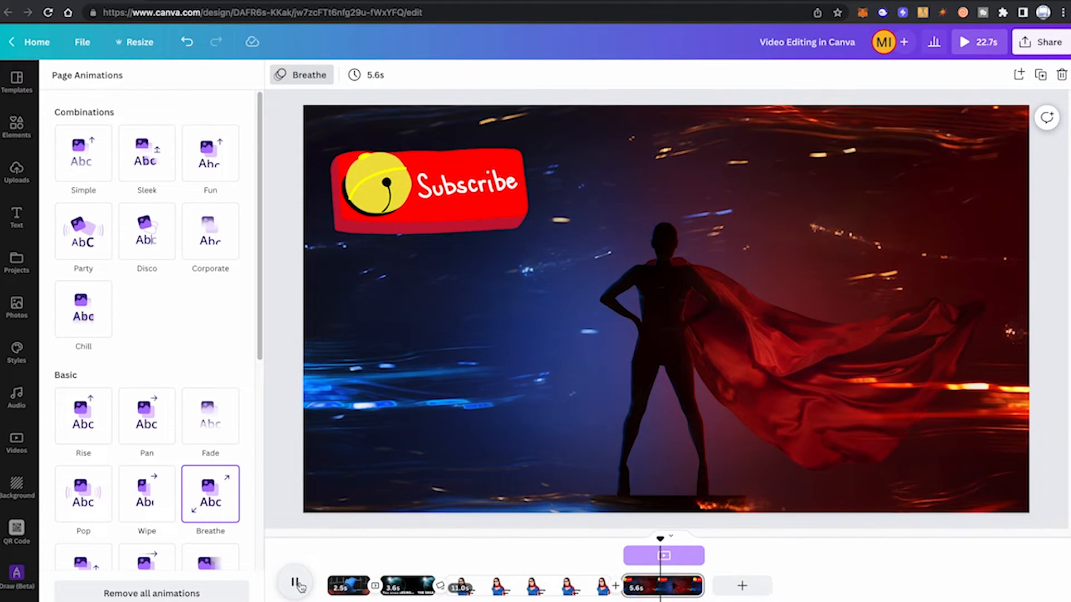
{"action": "left_click", "coordinate": [297, 584]}
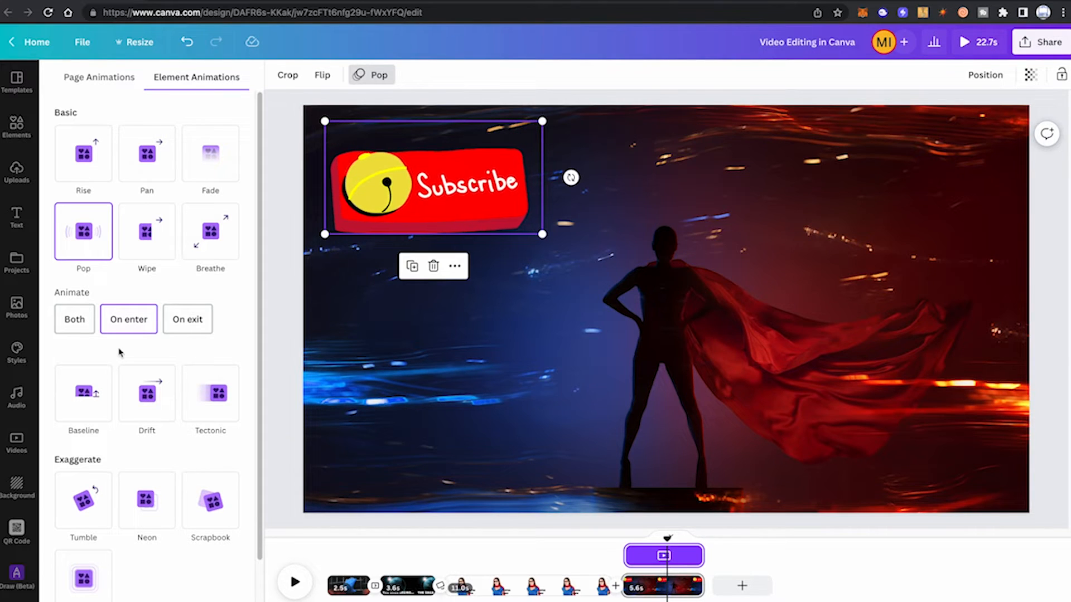
{"action": "left_click", "coordinate": [618, 90]}
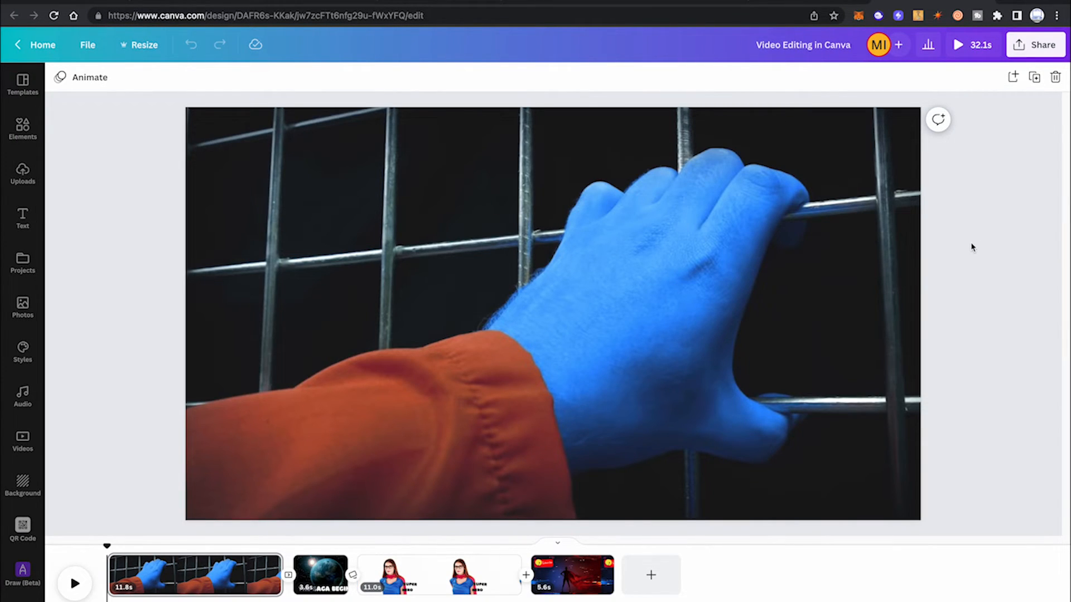
- Check the presentation playback settings of the blue hand clip and the design's sharing options
{"action": "left_click", "coordinate": [515, 248]}
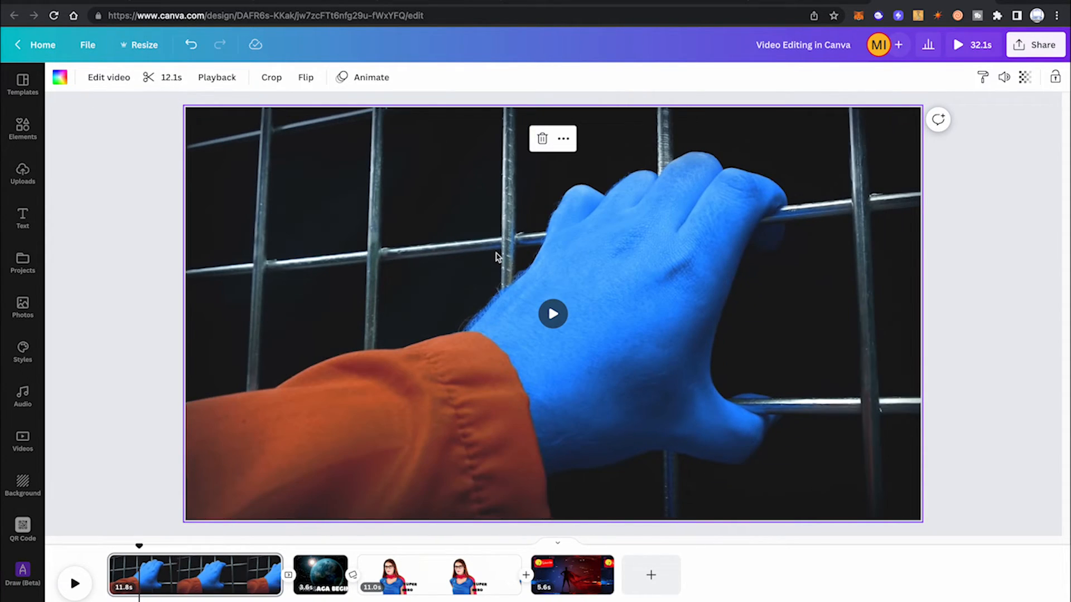
{"action": "left_click", "coordinate": [221, 78]}
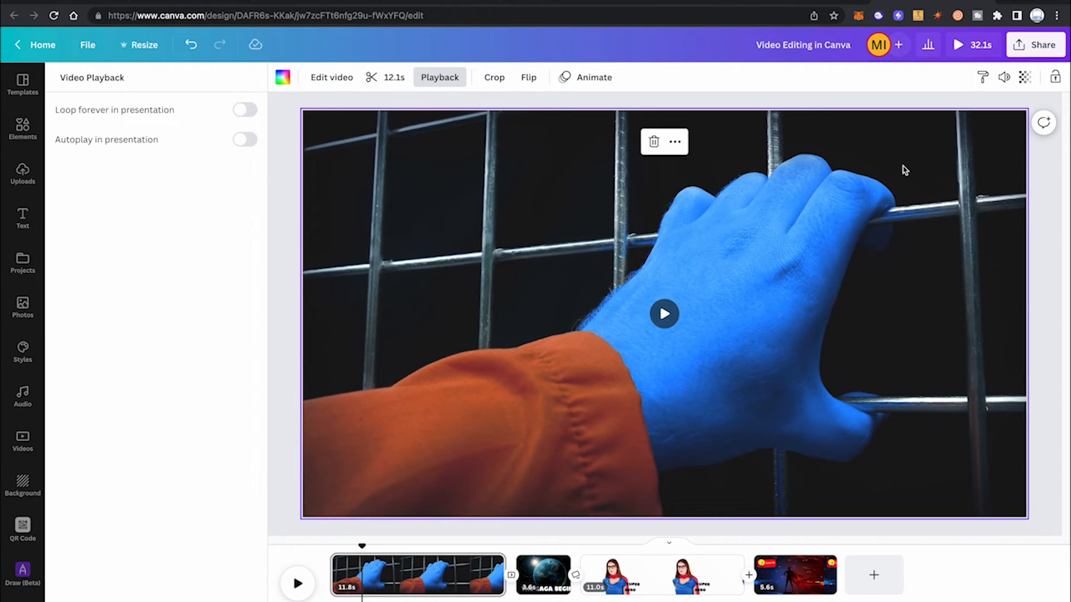
{"action": "left_click", "coordinate": [1035, 47]}
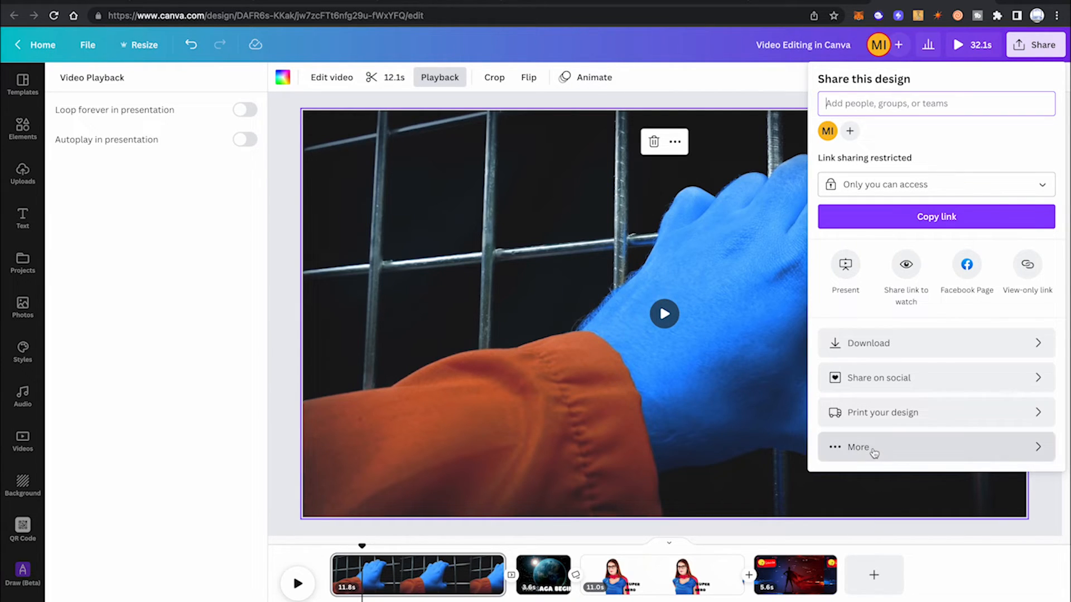
{"action": "left_click", "coordinate": [824, 104]}
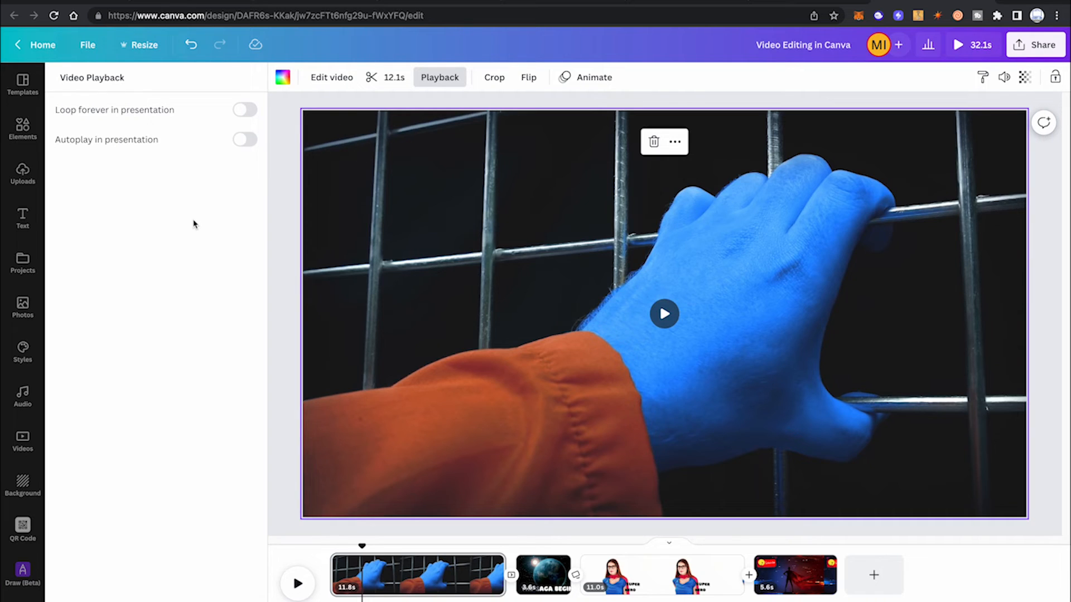
{"action": "left_click", "coordinate": [322, 198]}
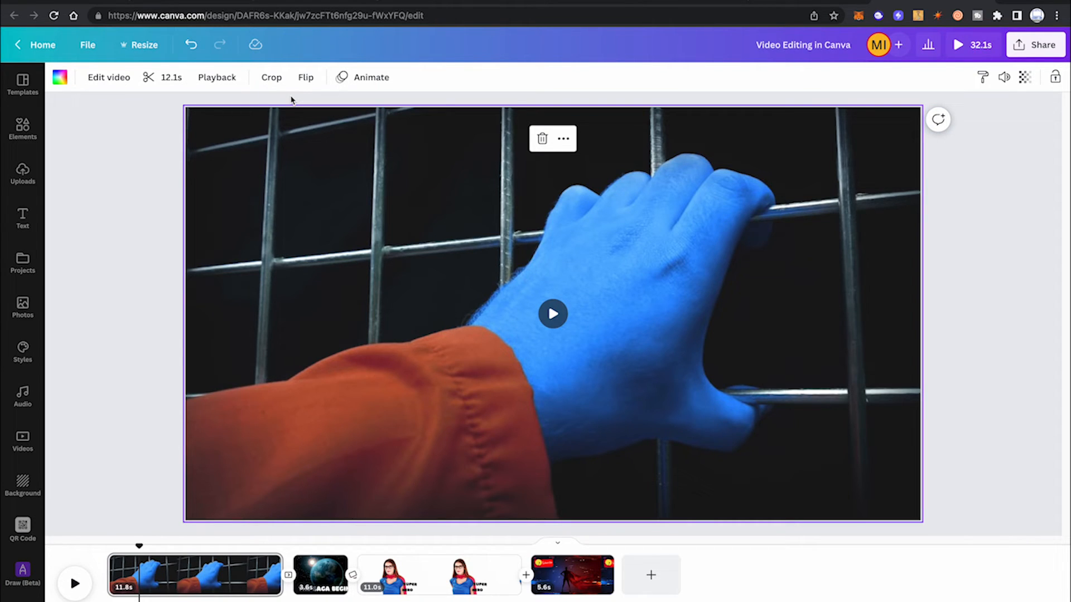
- Try to crop the blue hand background video from its upper-left corner
{"action": "left_click", "coordinate": [273, 82]}
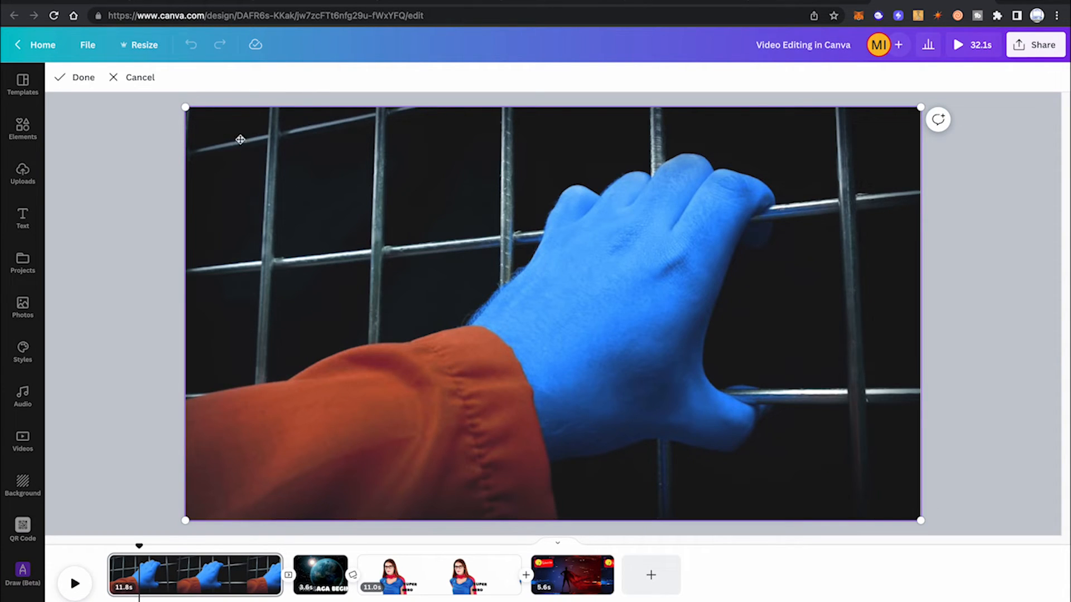
{"action": "left_click_drag", "start_coordinate": [184, 106], "coordinate": [243, 147]}
{"action": "left_click_drag", "start_coordinate": [186, 108], "coordinate": [223, 145]}
{"action": "left_click", "coordinate": [77, 84]}
- Detach the blue hand video from the background so it becomes a separate element on the page
{"action": "right_click", "coordinate": [422, 255]}
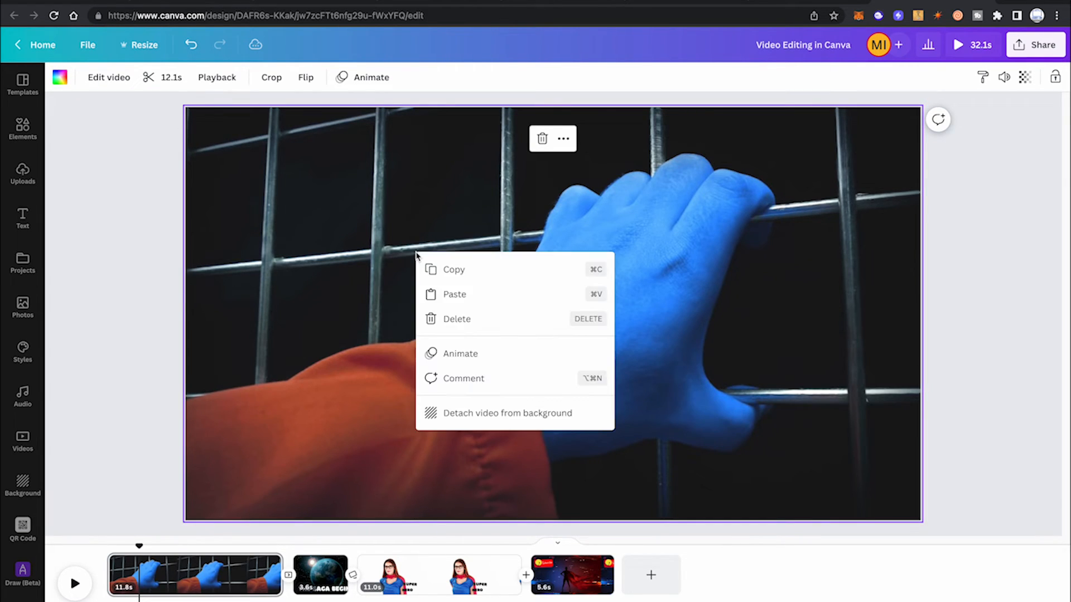
{"action": "left_click", "coordinate": [494, 414]}
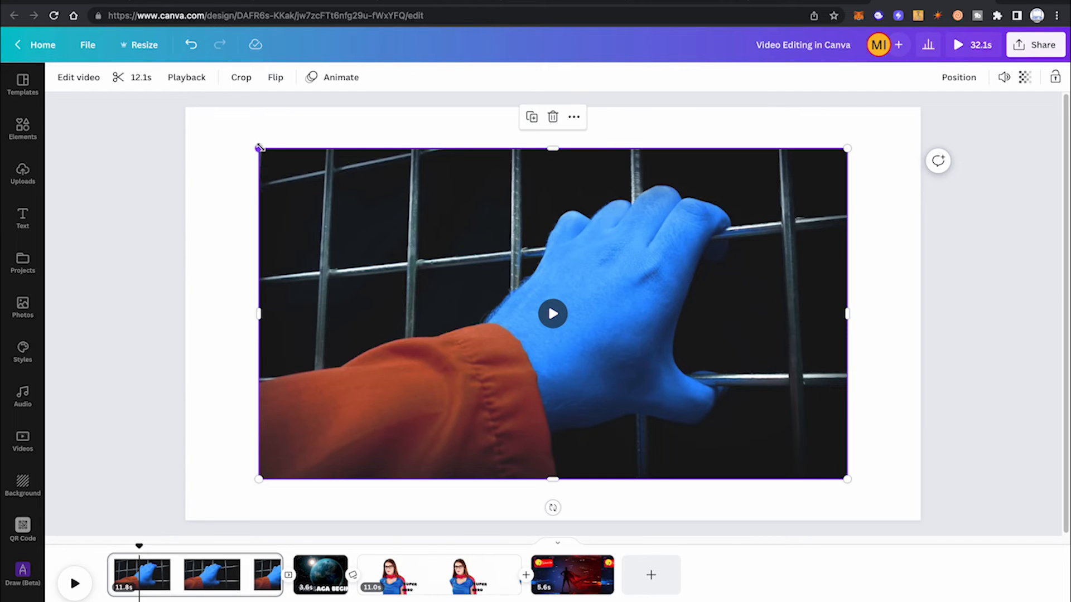
{"action": "mouse_move", "coordinate": [259, 148]}
{"action": "left_mouse_down"}
{"action": "mouse_move", "coordinate": [334, 192]}
{"action": "mouse_move", "coordinate": [352, 198]}
{"action": "mouse_move", "coordinate": [297, 168]}
{"action": "mouse_move", "coordinate": [410, 215]}
{"action": "mouse_move", "coordinate": [268, 140]}
{"action": "left_mouse_up"}
- Crop the detached hand video on all sides to a portrait frame and move it to the upper-left part of the page
{"action": "left_click_drag", "start_coordinate": [258, 314], "coordinate": [457, 317]}
{"action": "left_click_drag", "start_coordinate": [847, 314], "coordinate": [667, 313]}
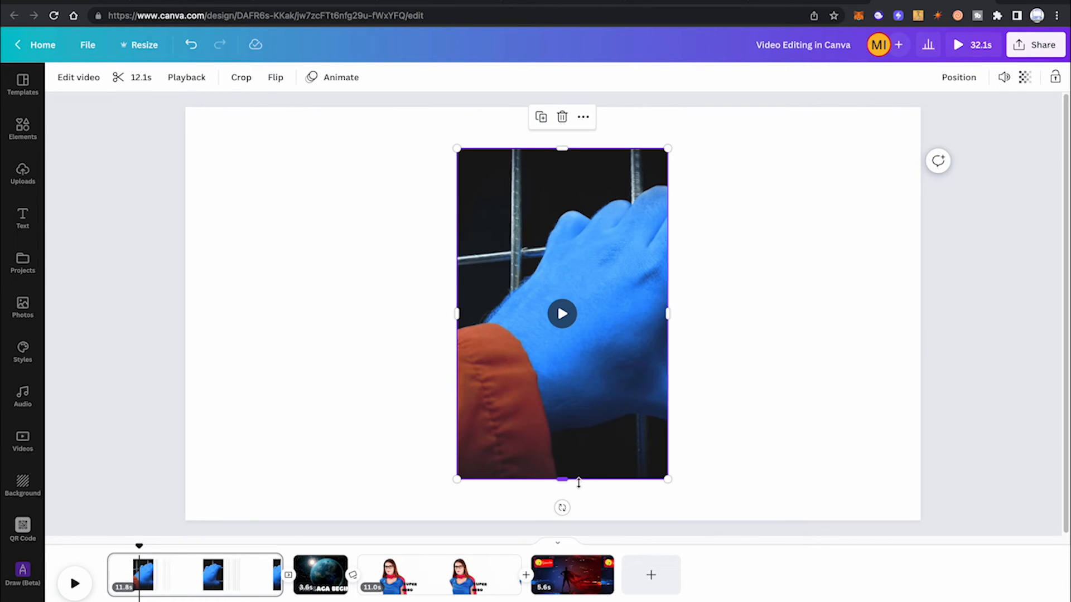
{"action": "left_click_drag", "start_coordinate": [577, 479], "coordinate": [567, 409]}
{"action": "left_click_drag", "start_coordinate": [566, 146], "coordinate": [524, 179]}
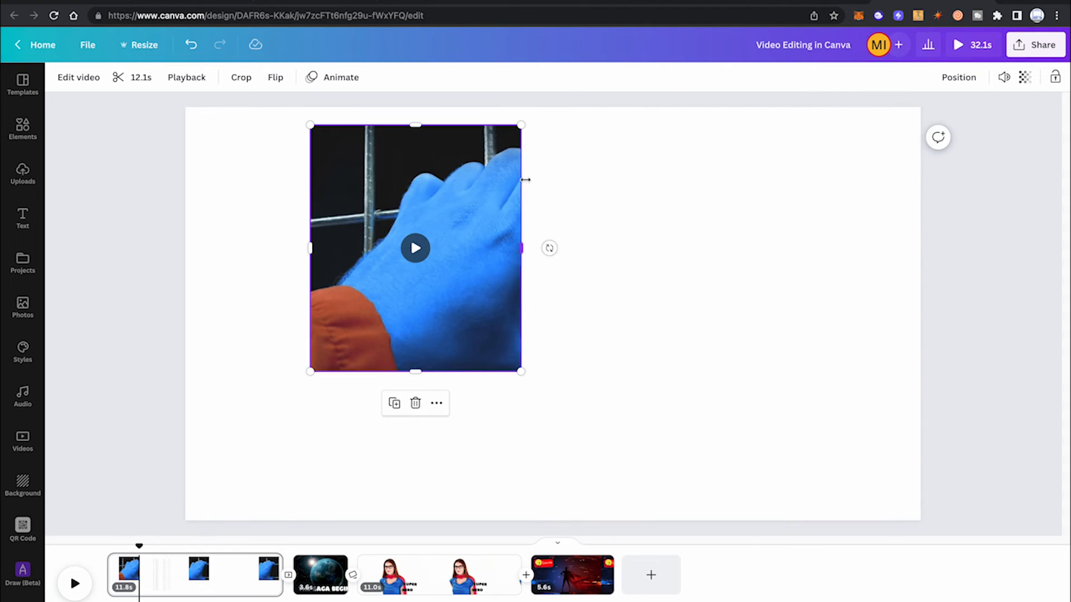
{"action": "left_click", "coordinate": [604, 222]}
{"action": "left_click", "coordinate": [485, 219]}
- Add the 15-second aerial bridge video beside the hand video and scale it down to fit on the page
{"action": "left_click", "coordinate": [23, 437]}
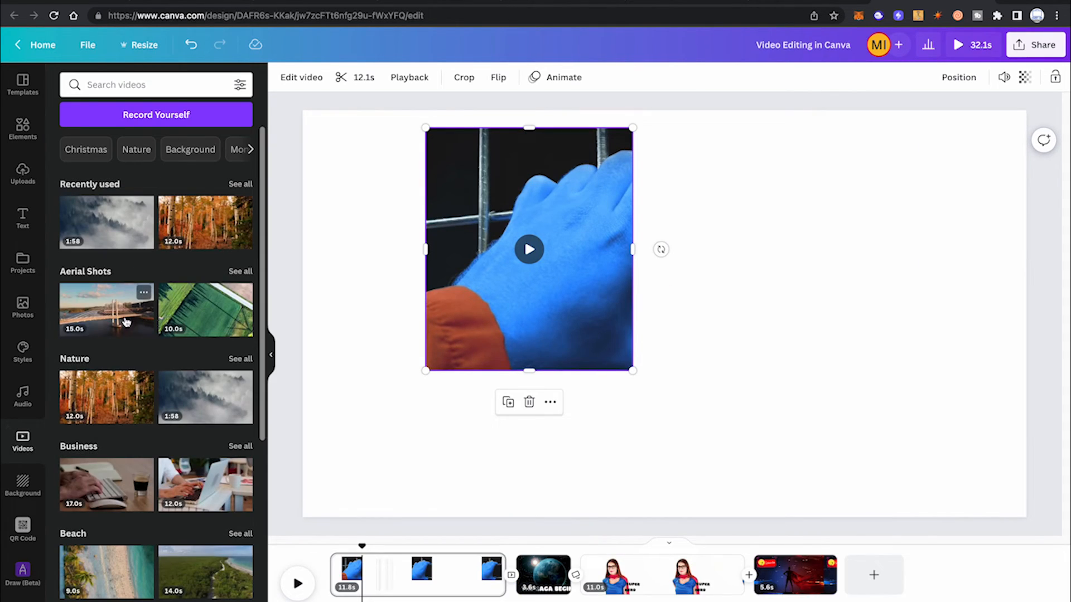
{"action": "left_click_drag", "start_coordinate": [106, 309], "coordinate": [814, 231]}
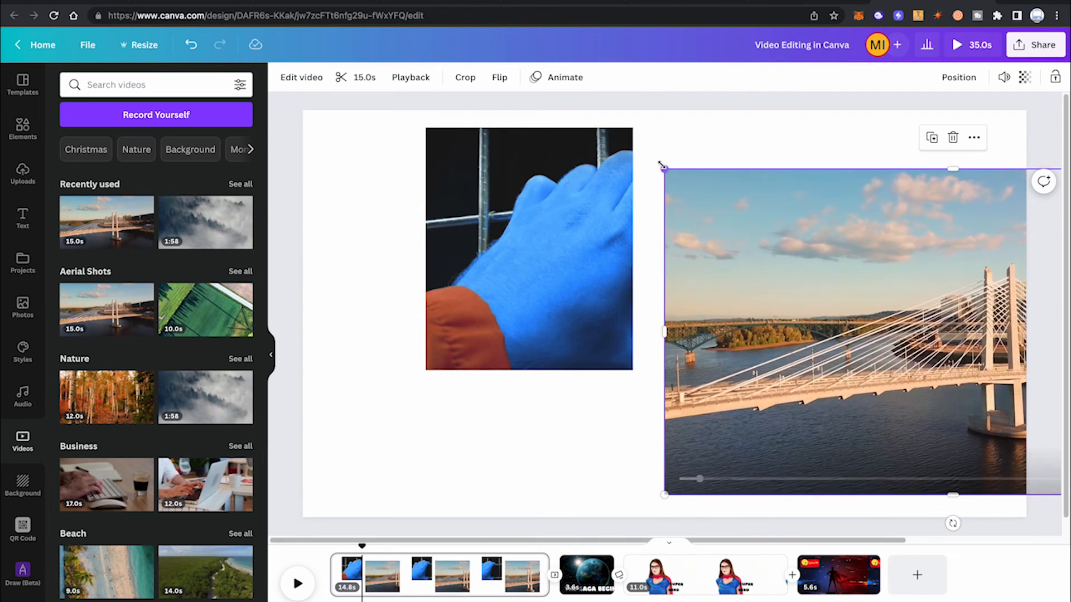
{"action": "mouse_move", "coordinate": [819, 237]}
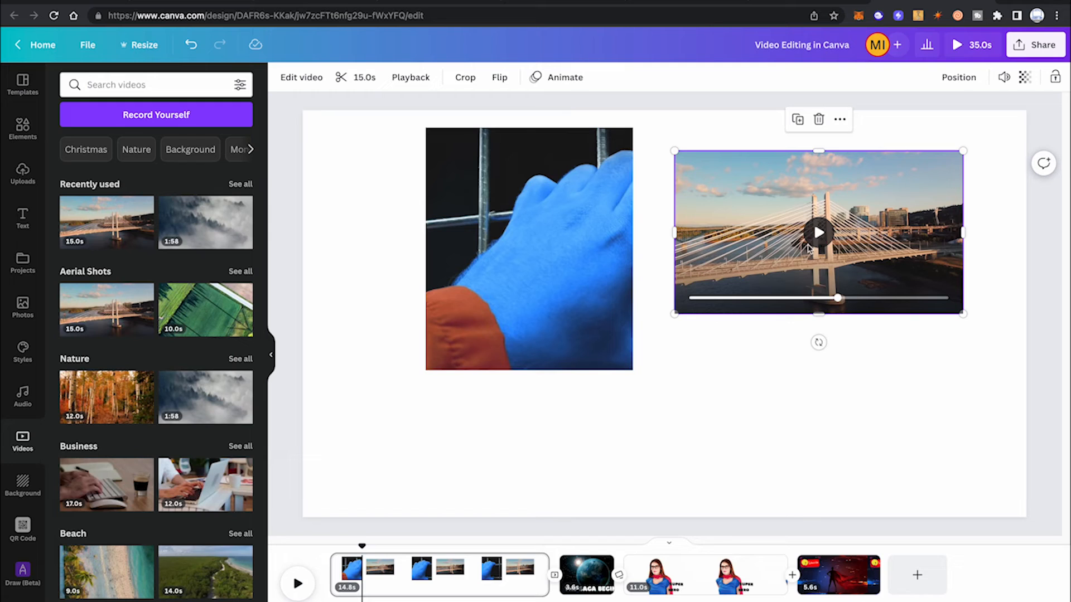
- Delete the aerial bridge video and duplicate the cropped hand video
{"action": "key", "text": "Delete"}
{"action": "left_click", "coordinate": [557, 209]}
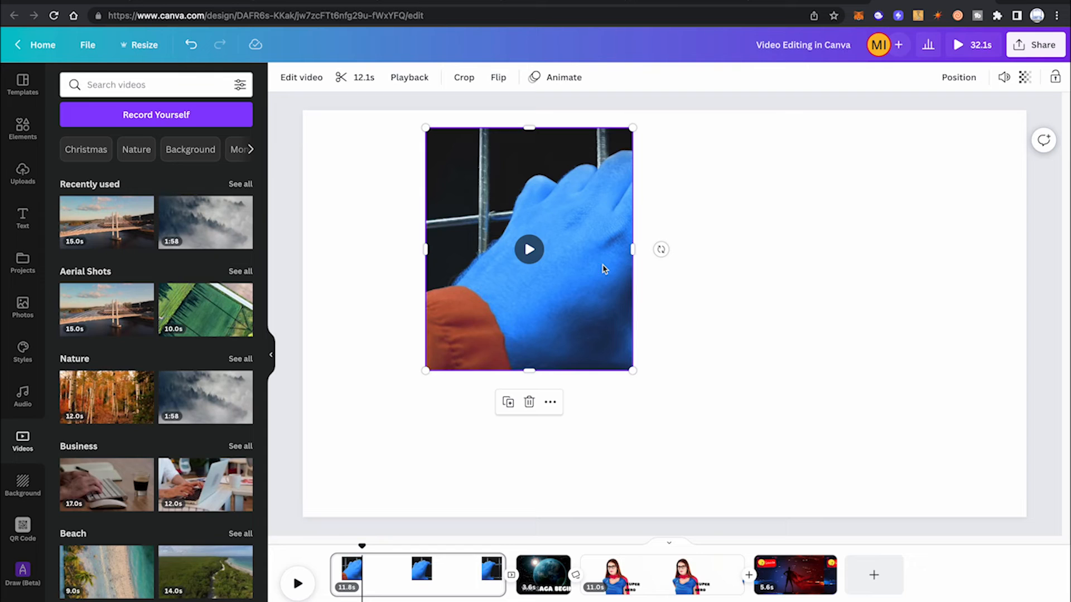
{"action": "key", "text": "super+d"}
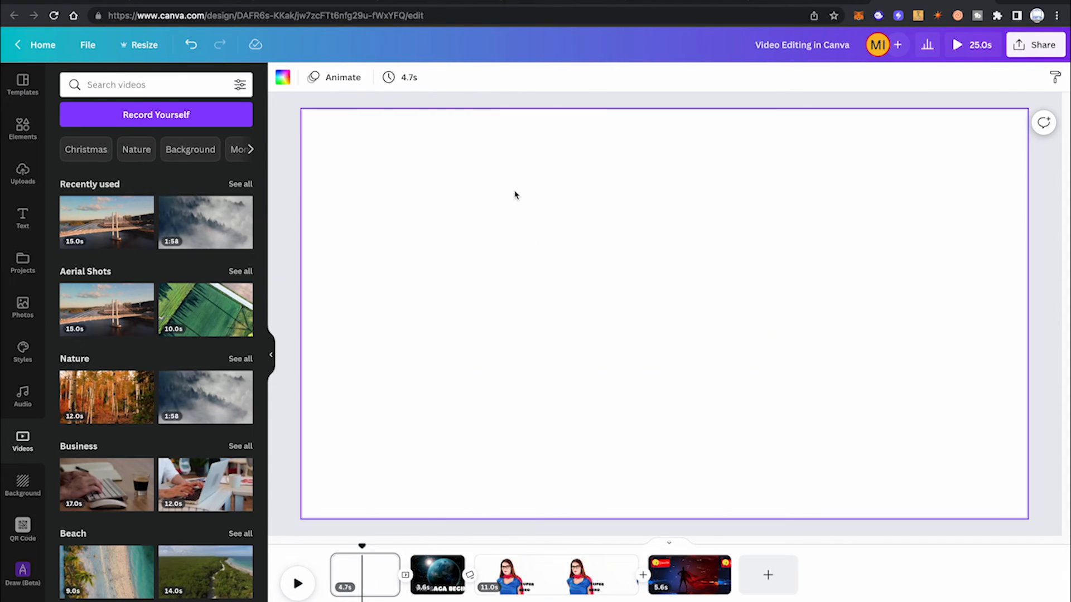
- Undo the duplicate, bridge video, crop and detachment edits until the blue hand video fills the first page as its background, and select it
{"action": "key", "text": "ctrl+z"}
{"action": "key", "text": "ctrl+z"}
{"action": "key", "text": "ctrl+z"}
{"action": "key", "text": "ctrl+z"}
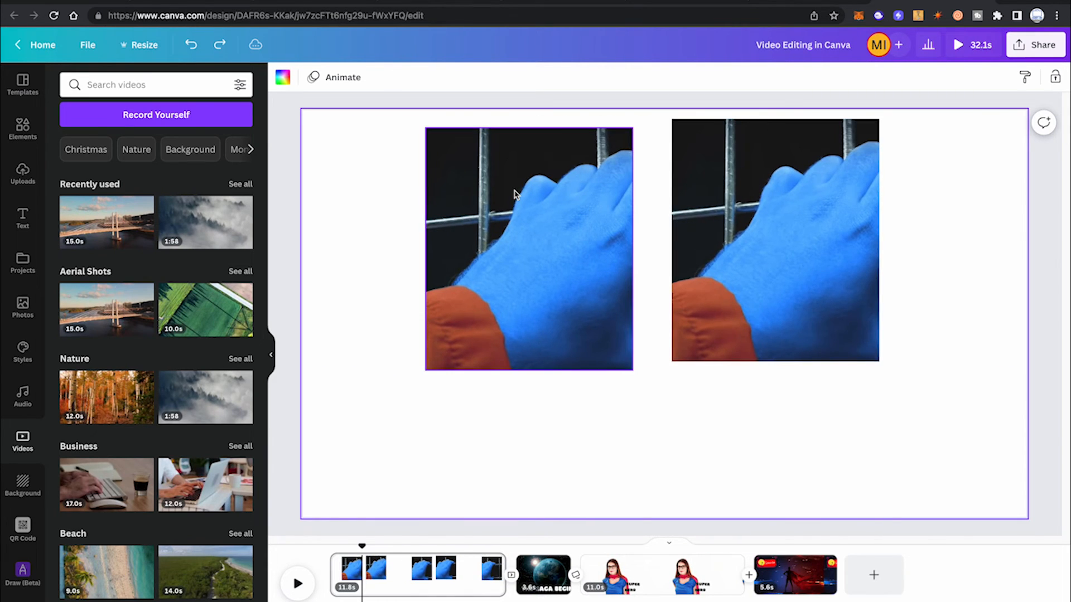
{"action": "key", "text": "ctrl+z"}
{"action": "key", "text": "ctrl+z"}
{"action": "key", "text": "ctrl+z"}
{"action": "key", "text": "ctrl+z"}
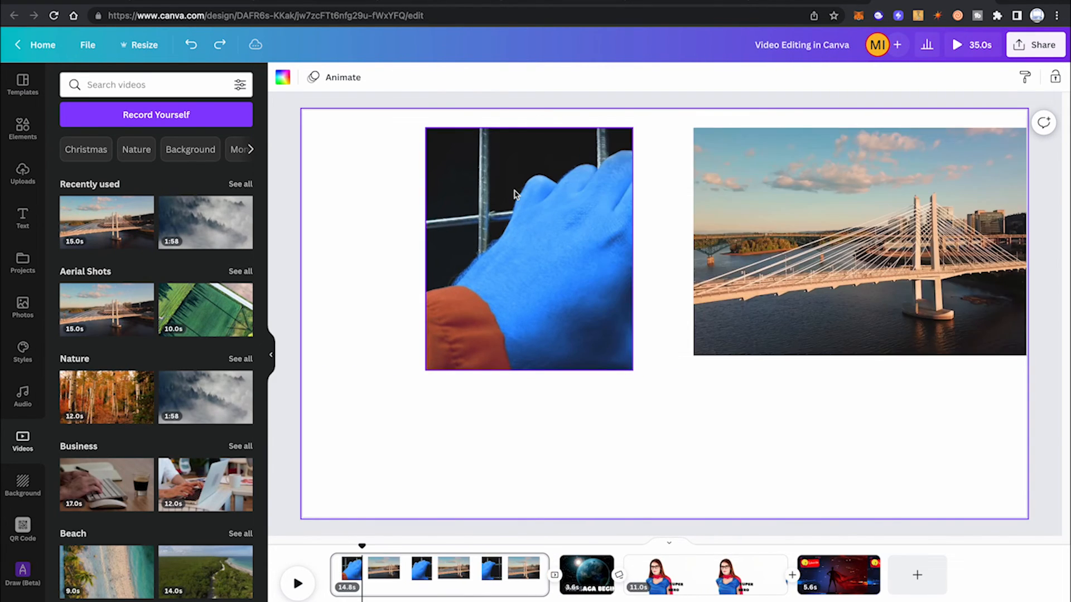
{"action": "key", "text": "ctrl+z"}
{"action": "key", "text": "ctrl+z"}
{"action": "key", "text": "Delete"}
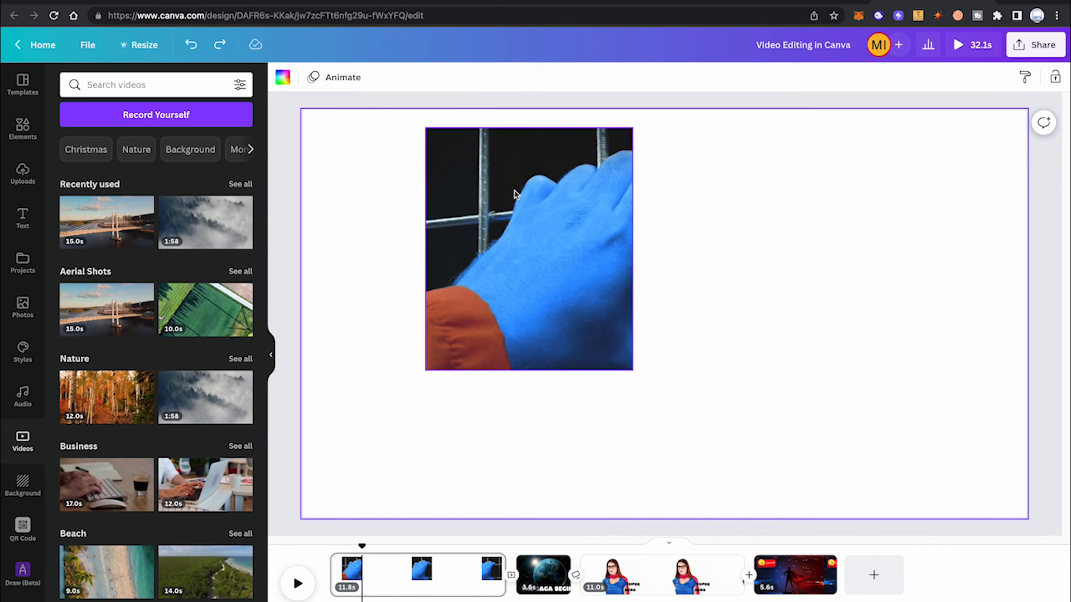
{"action": "left_click_drag", "start_coordinate": [513, 193], "coordinate": [528, 102]}
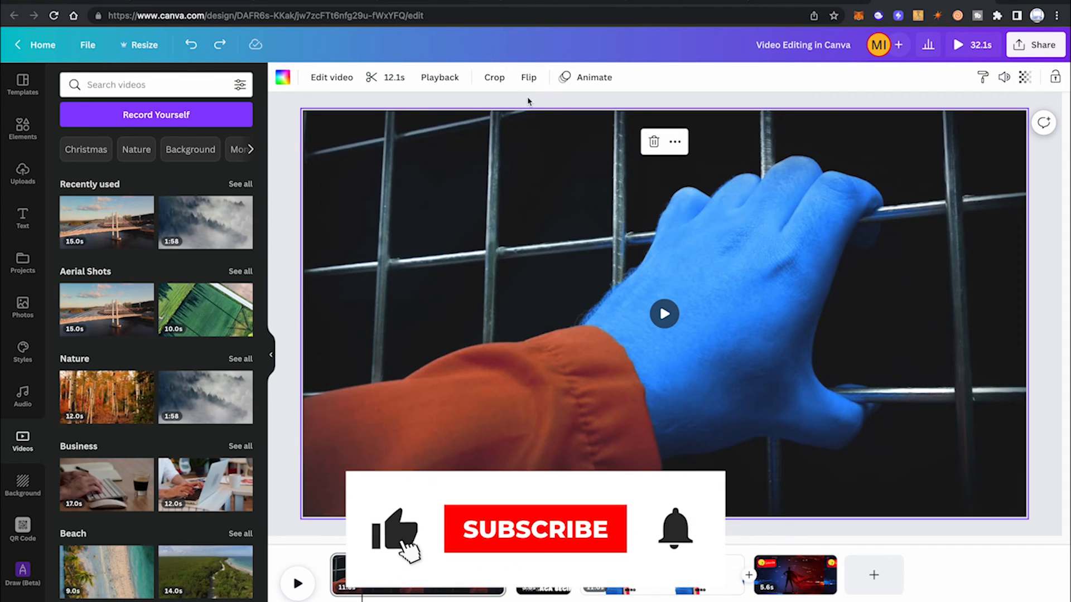
- Try the horizontal and vertical flips on the background hand video, reverting each to the original orientation
{"action": "left_click", "coordinate": [528, 78]}
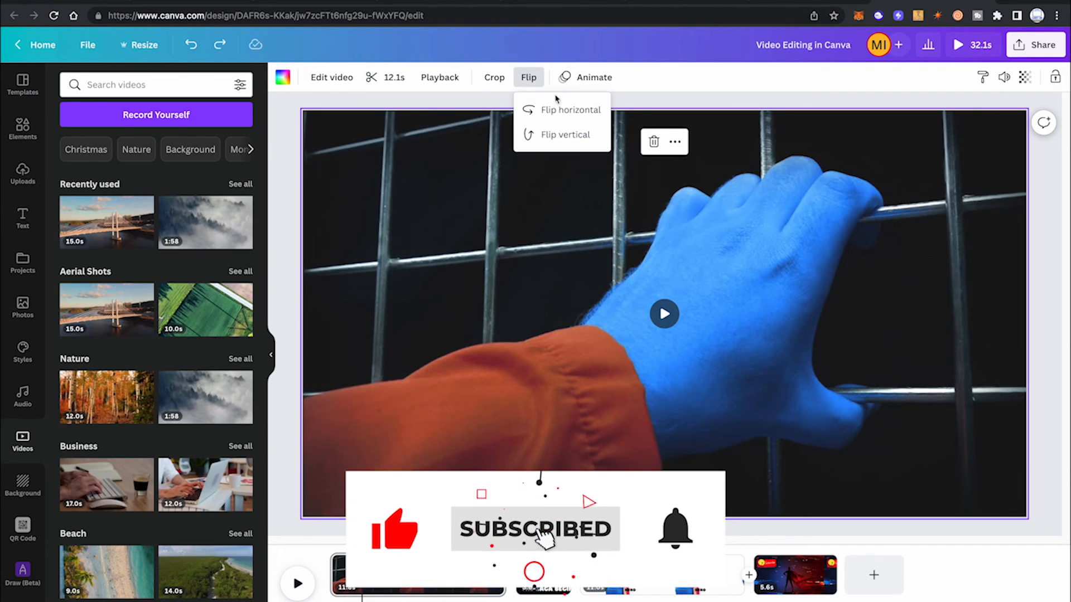
{"action": "left_click", "coordinate": [561, 111]}
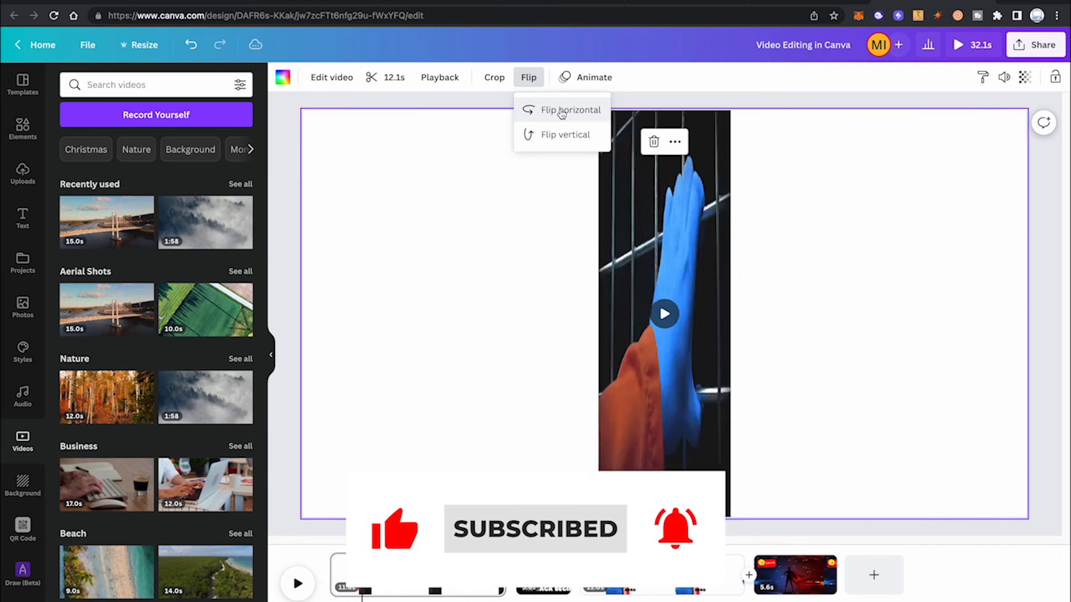
{"action": "left_click", "coordinate": [562, 111]}
{"action": "left_click", "coordinate": [557, 135]}
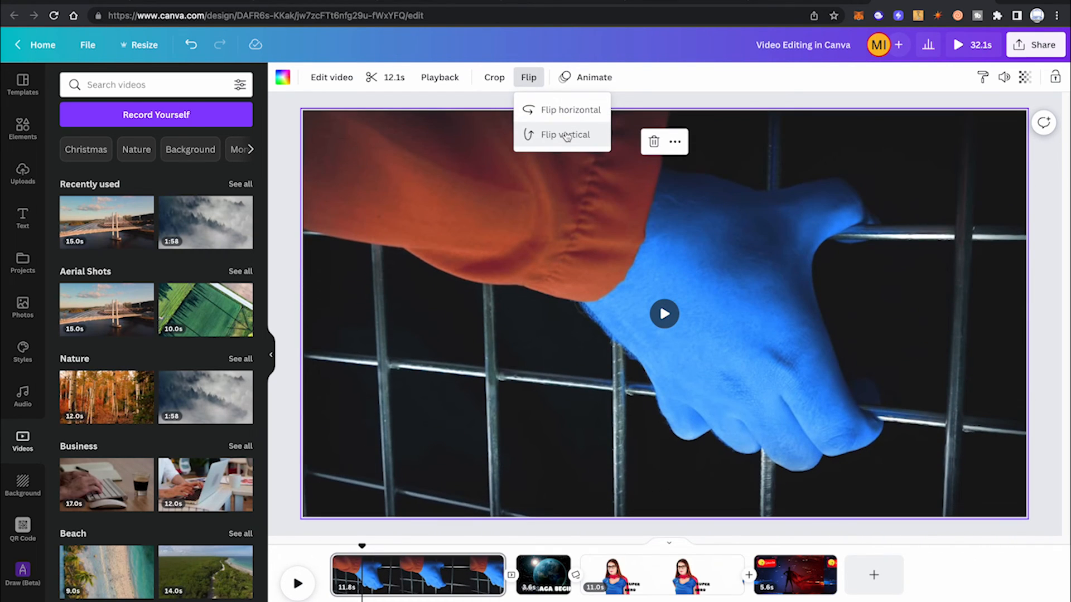
{"action": "left_click", "coordinate": [566, 136]}
{"action": "left_click", "coordinate": [570, 100]}
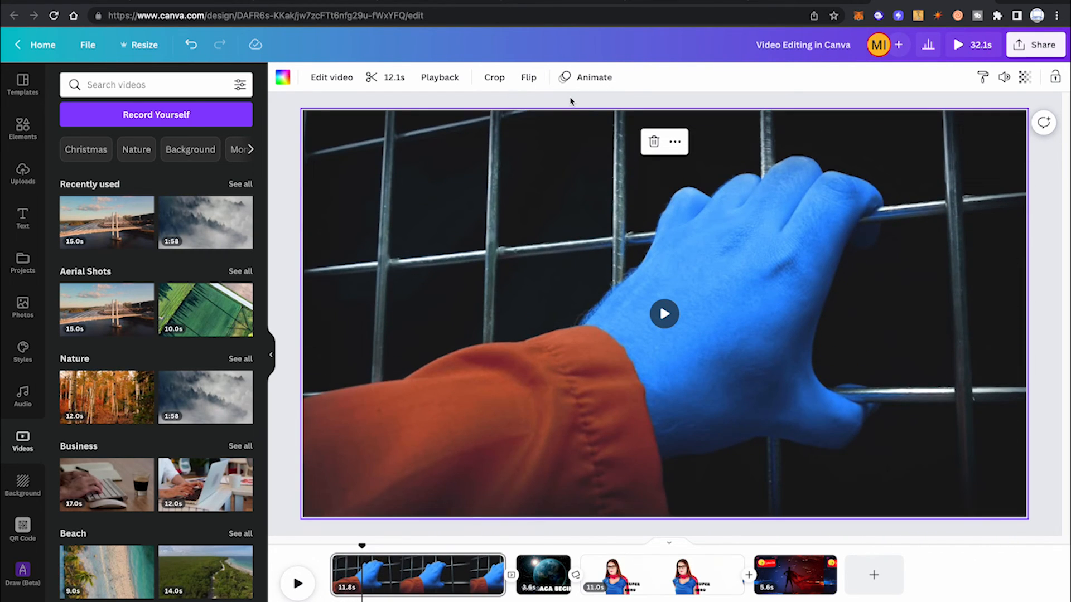